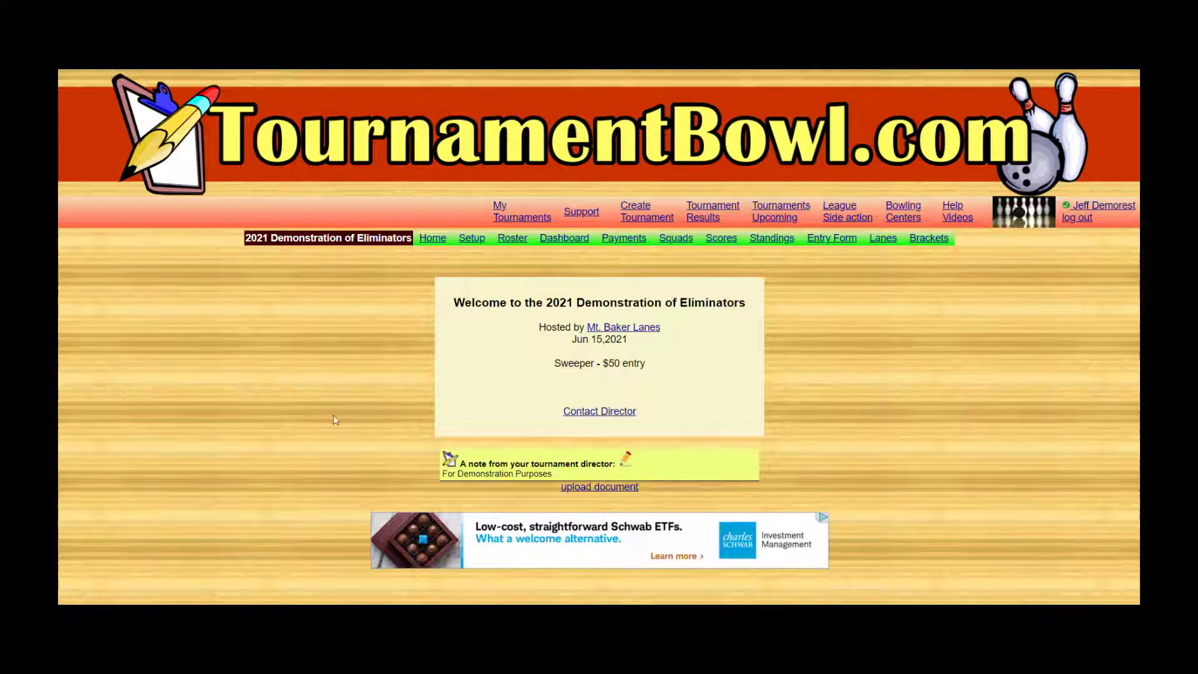
Step: Look over the formats offered for a new event in the tournament setup, without creating one
{"action": "left_click", "coordinate": [472, 243]}
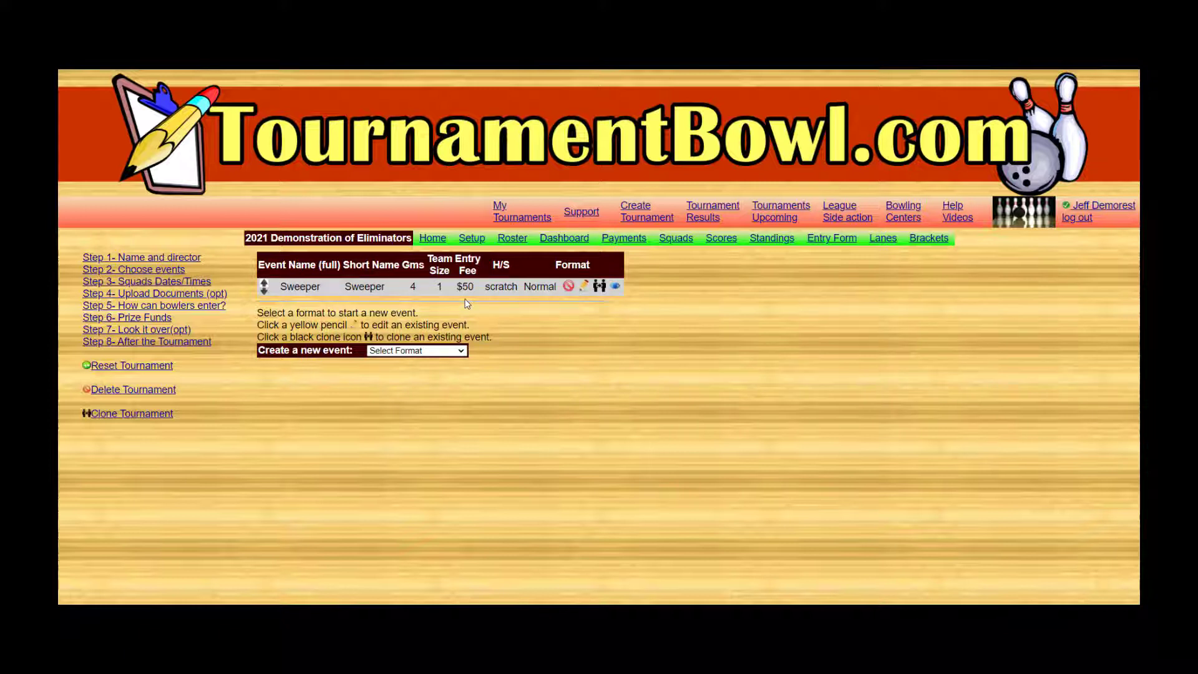
{"action": "left_click", "coordinate": [459, 355]}
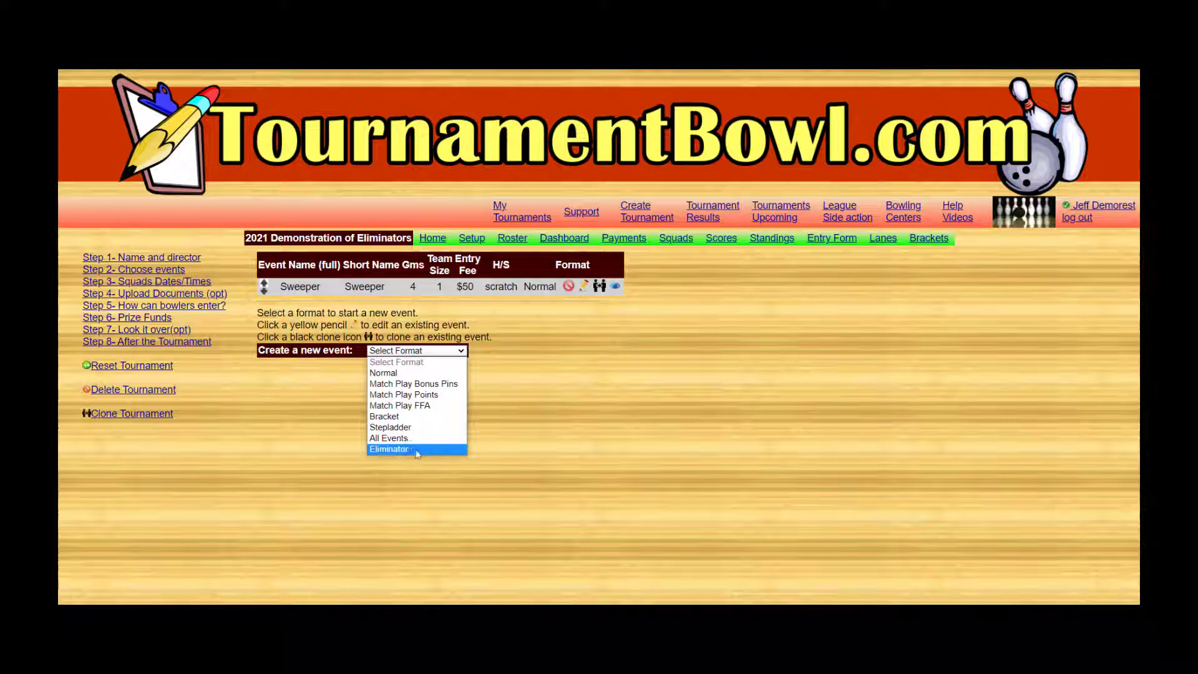
{"action": "left_click", "coordinate": [565, 352]}
Step: Start a new side action for the June 15 squad, of type Eliminator Side Pot and open to Sweeper bowlers
{"action": "left_click", "coordinate": [678, 241]}
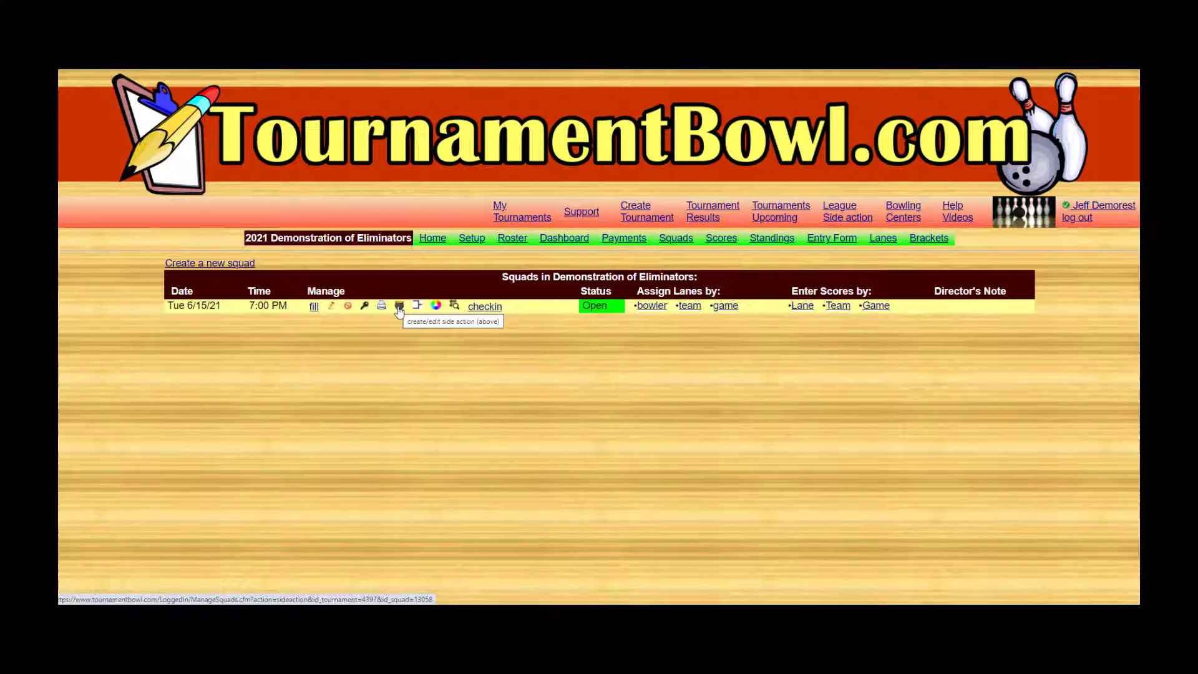
{"action": "left_click", "coordinate": [399, 306]}
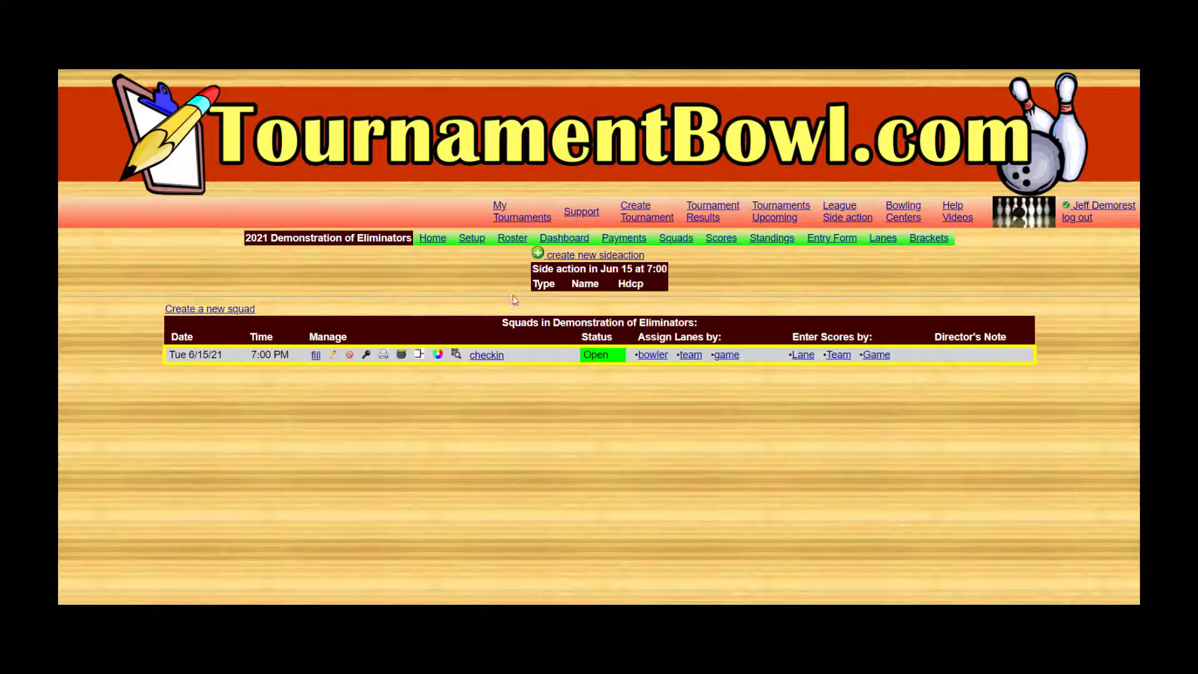
{"action": "left_click", "coordinate": [571, 257]}
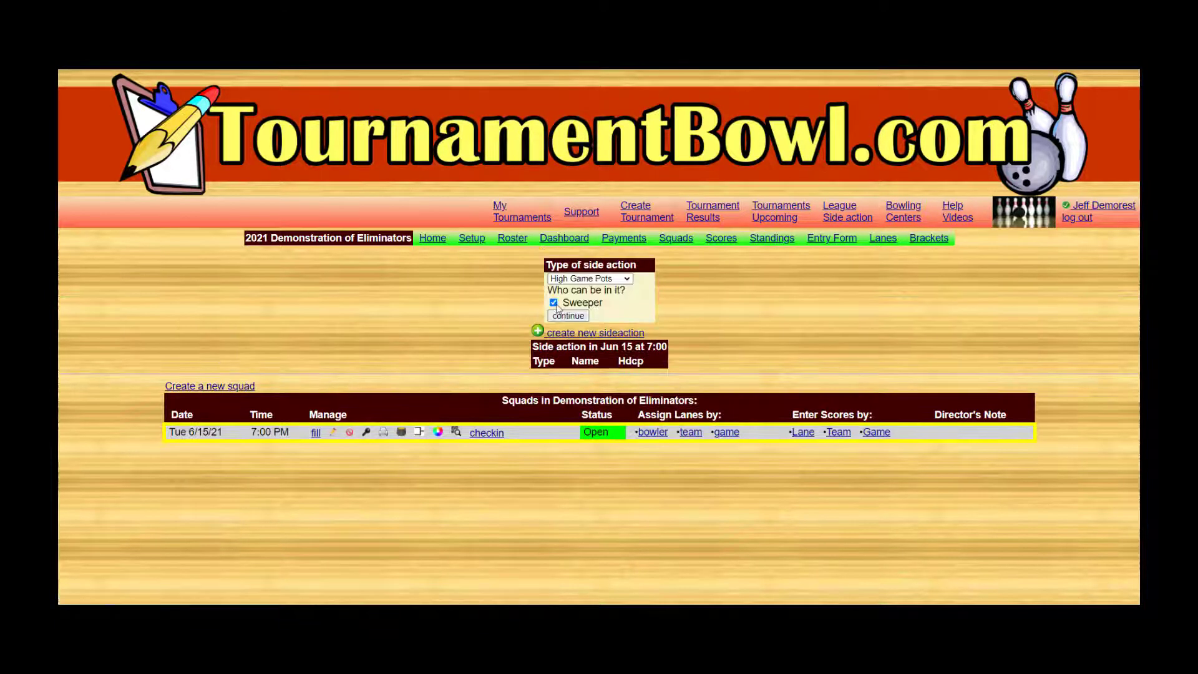
{"action": "left_click", "coordinate": [598, 280]}
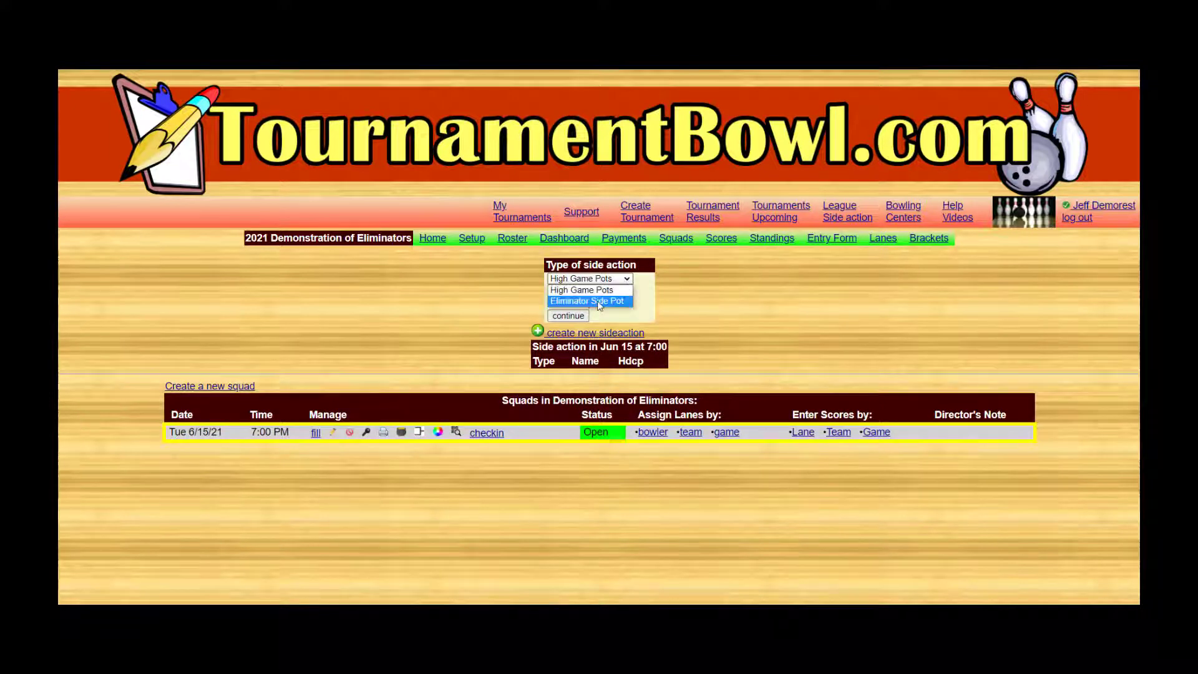
{"action": "left_click", "coordinate": [599, 302]}
{"action": "left_click", "coordinate": [585, 317]}
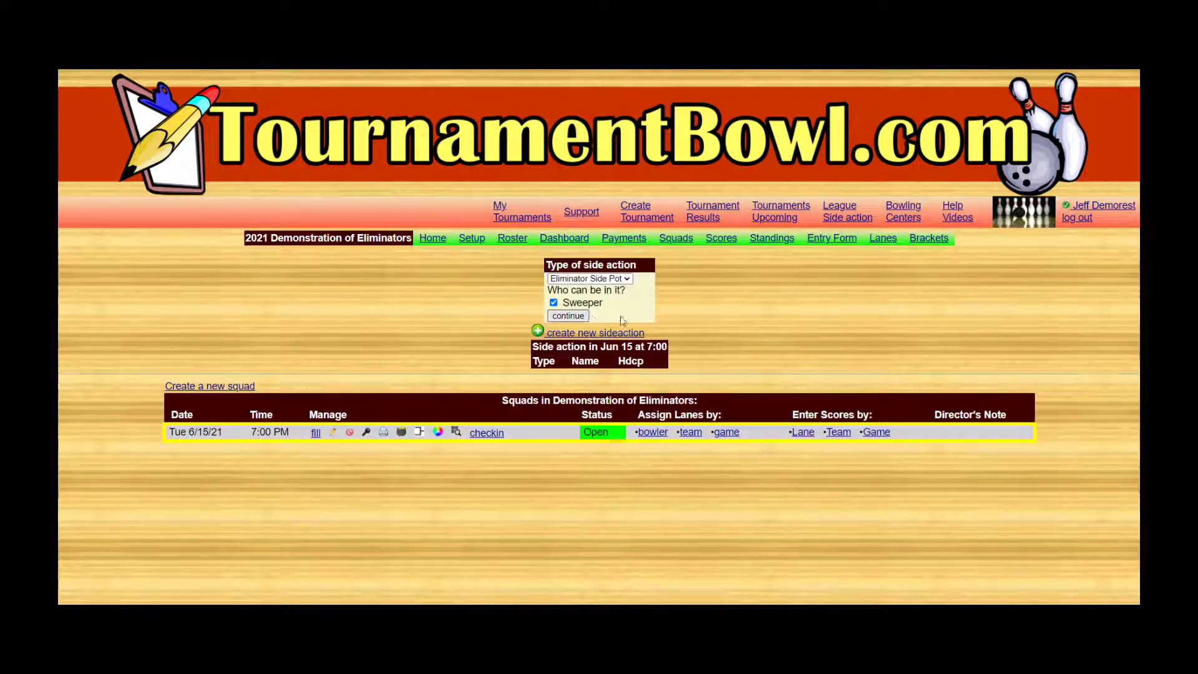
Step: Name the side action "Scr Eliminator Side Pot", short name "scr Elim", with a $10 entry fee
{"action": "left_click", "coordinate": [677, 287]}
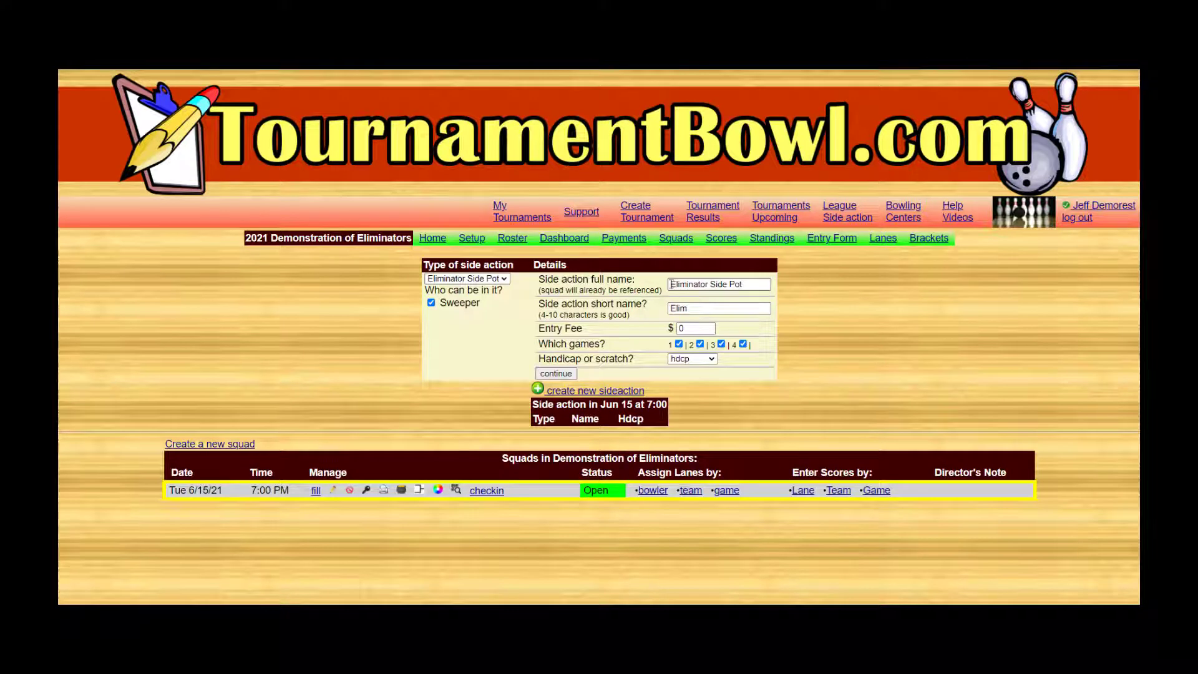
{"action": "type", "text": "Scr"}
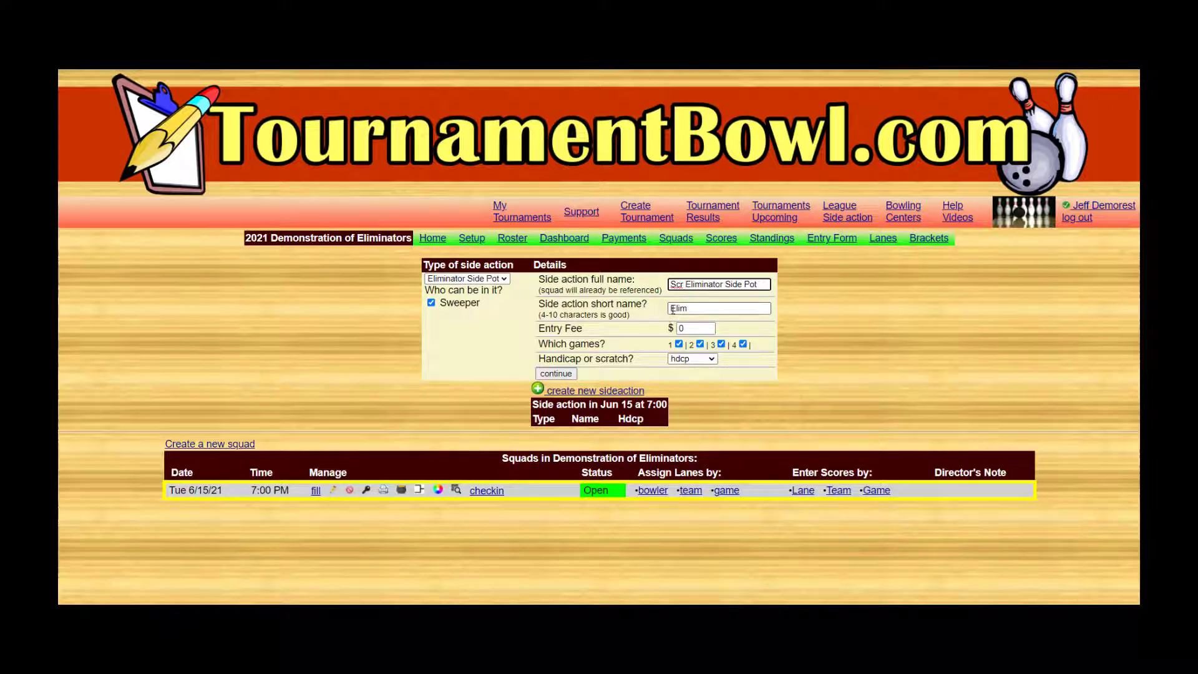
{"action": "left_click", "coordinate": [681, 308]}
{"action": "type", "text": "scr"}
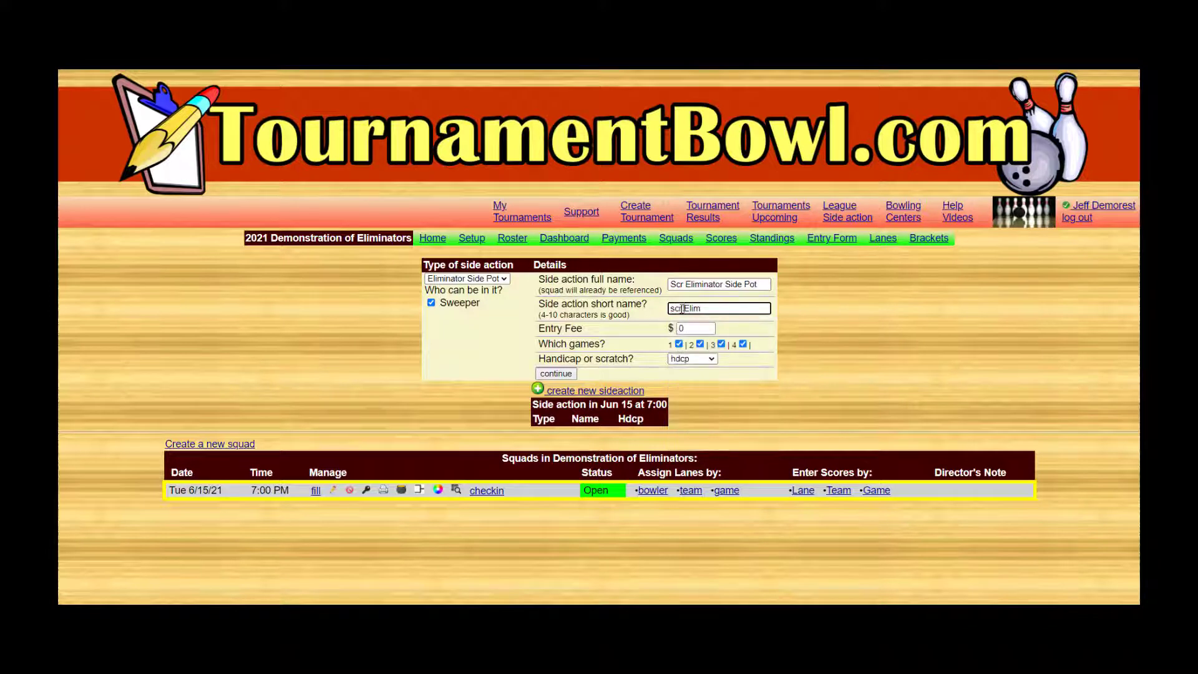
{"action": "key", "text": "Tab"}
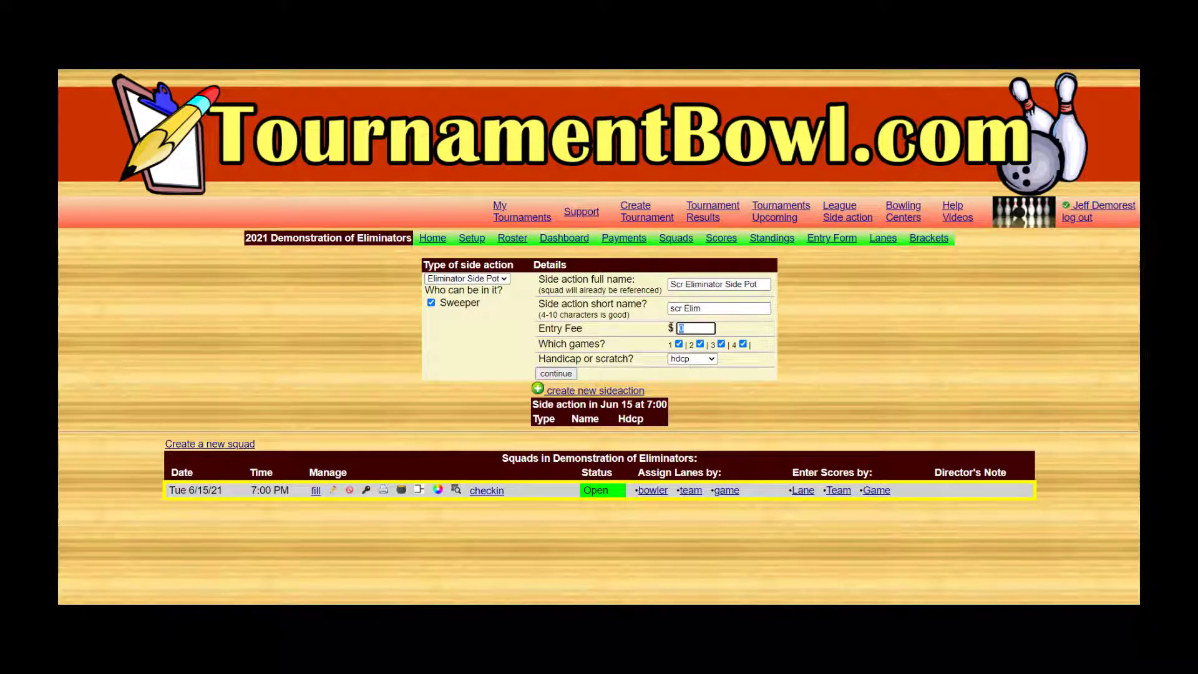
{"action": "type", "text": "10"}
Step: Limit the pot to games 1 to 3, make it scratch, and create it with one paid place
{"action": "left_click", "coordinate": [743, 343]}
{"action": "left_click", "coordinate": [692, 359]}
{"action": "left_click", "coordinate": [690, 374]}
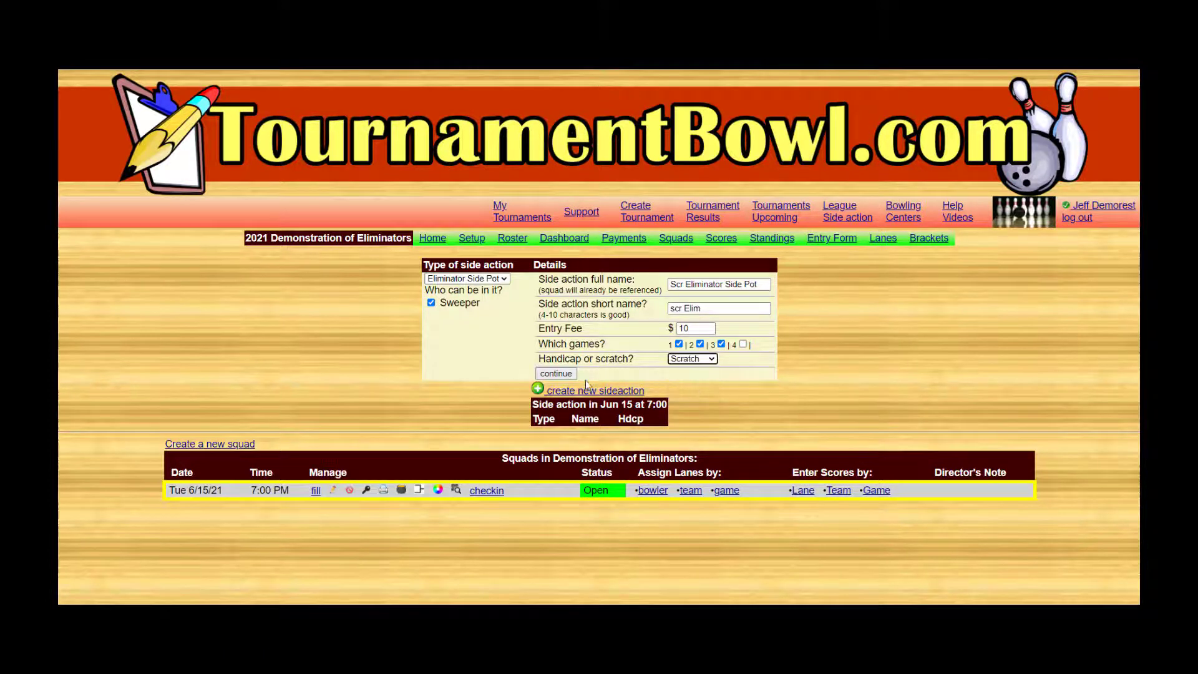
{"action": "left_click", "coordinate": [565, 374]}
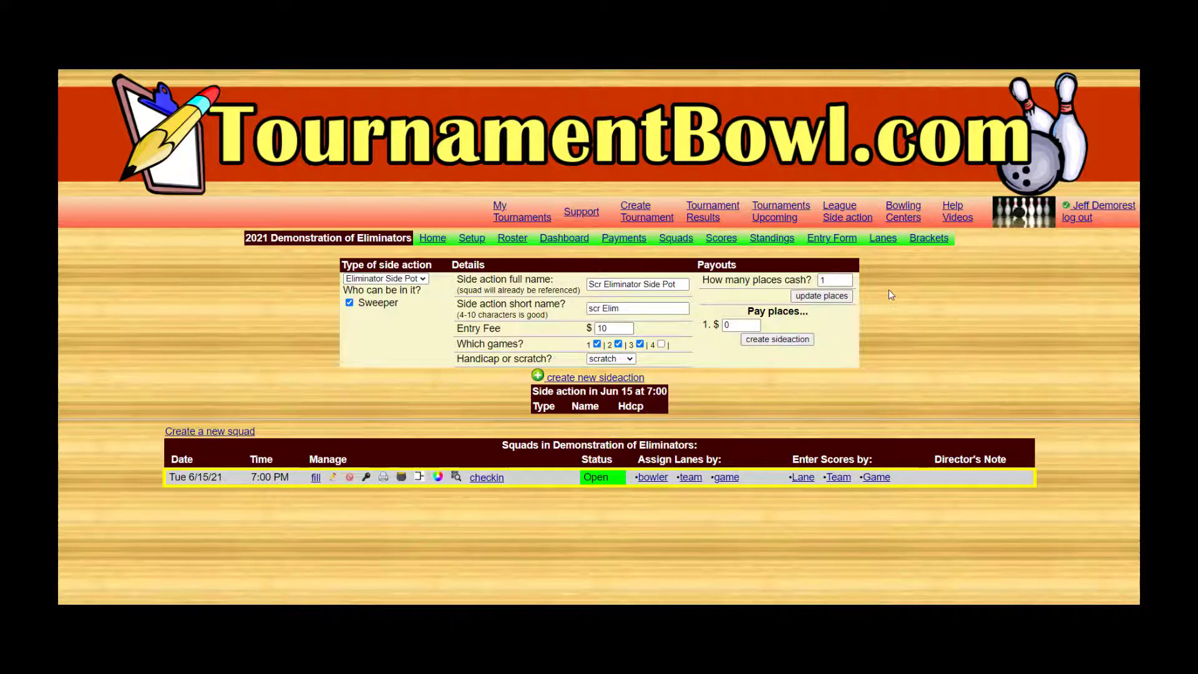
{"action": "left_click", "coordinate": [767, 341]}
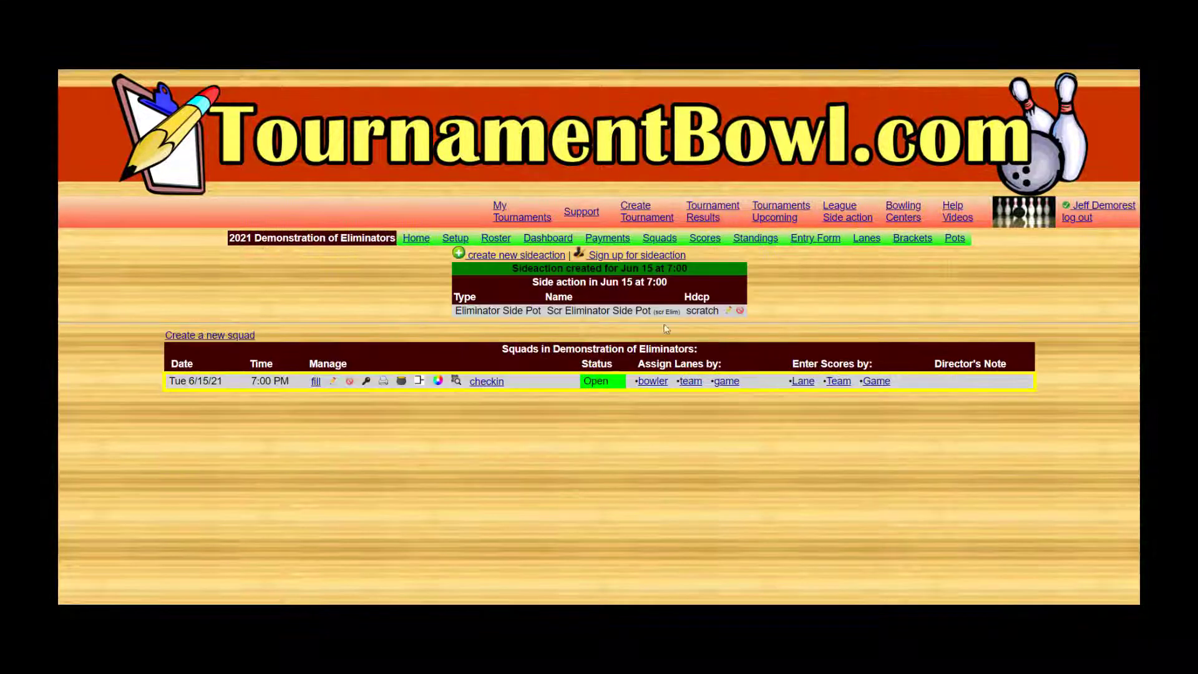
Step: Start a second Eliminator Side Pot for the Sweeper bowlers in the same squad
{"action": "left_click", "coordinate": [537, 256]}
{"action": "left_click", "coordinate": [576, 279]}
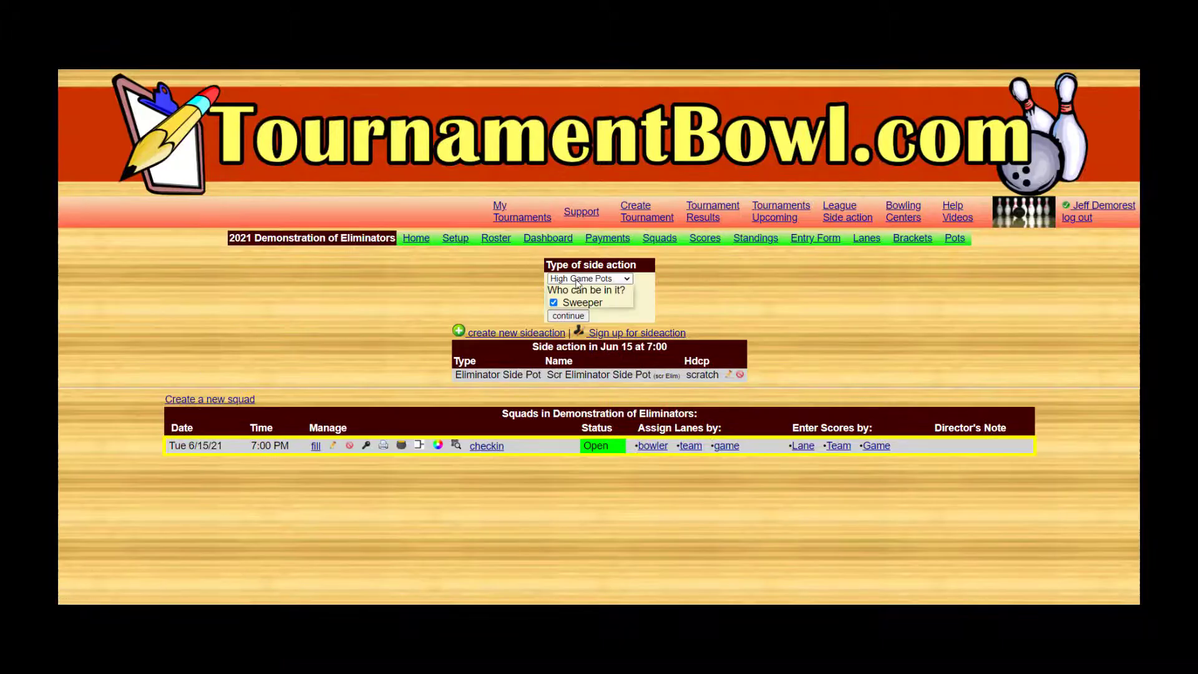
{"action": "left_click", "coordinate": [584, 304]}
{"action": "left_click", "coordinate": [575, 317]}
Step: Name the second pot "Hdcp Eliminator Side Pot", short name "hdcp Elim", with a $10 fee, handicap scoring and games 1 to 3
{"action": "left_click", "coordinate": [673, 284]}
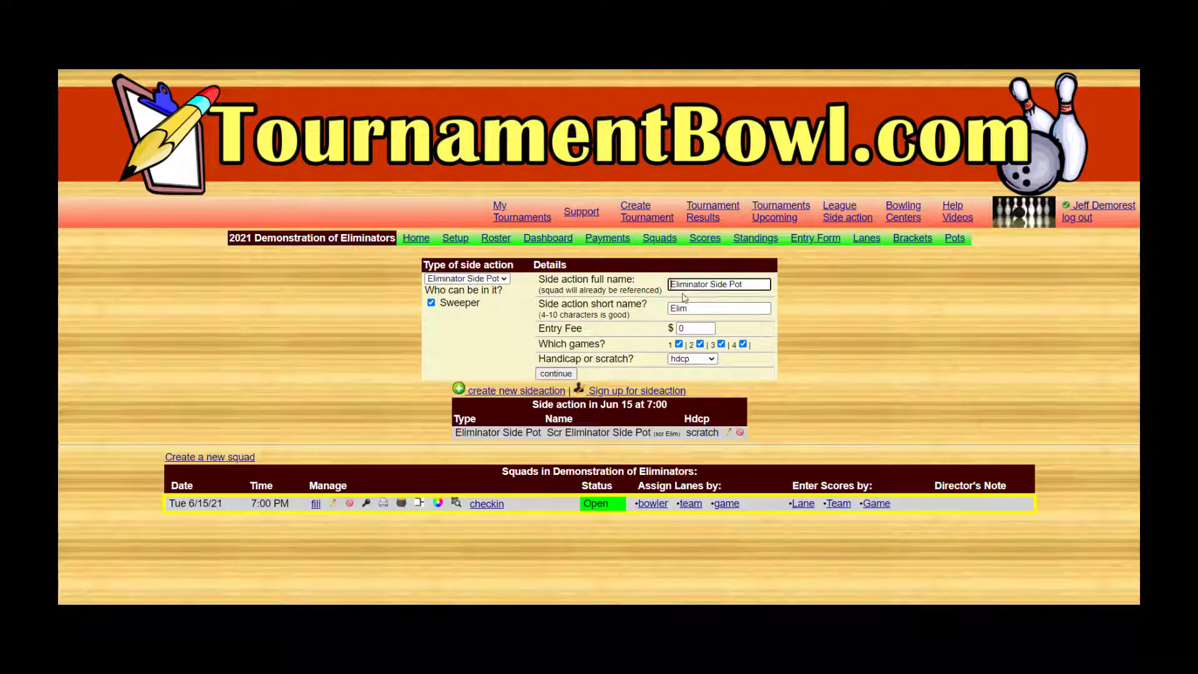
{"action": "type", "text": "Hdcp"}
{"action": "left_click", "coordinate": [672, 308]}
{"action": "type", "text": "hdcp"}
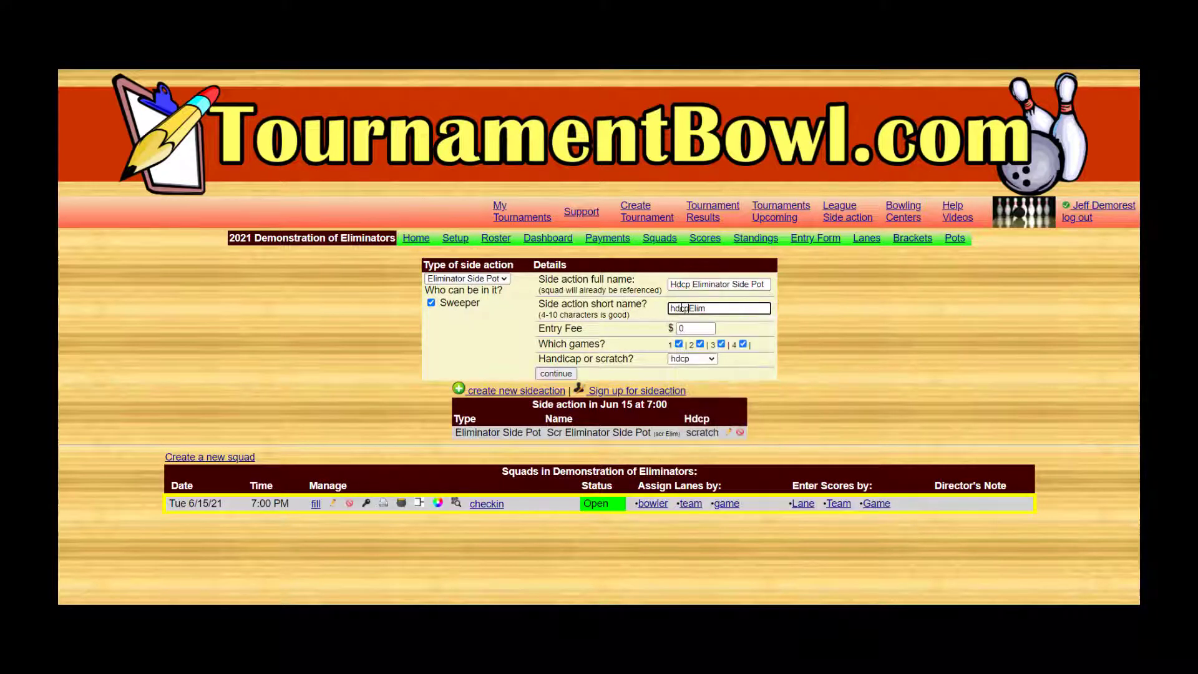
{"action": "left_click", "coordinate": [696, 328]}
{"action": "key", "text": "BackSpace"}
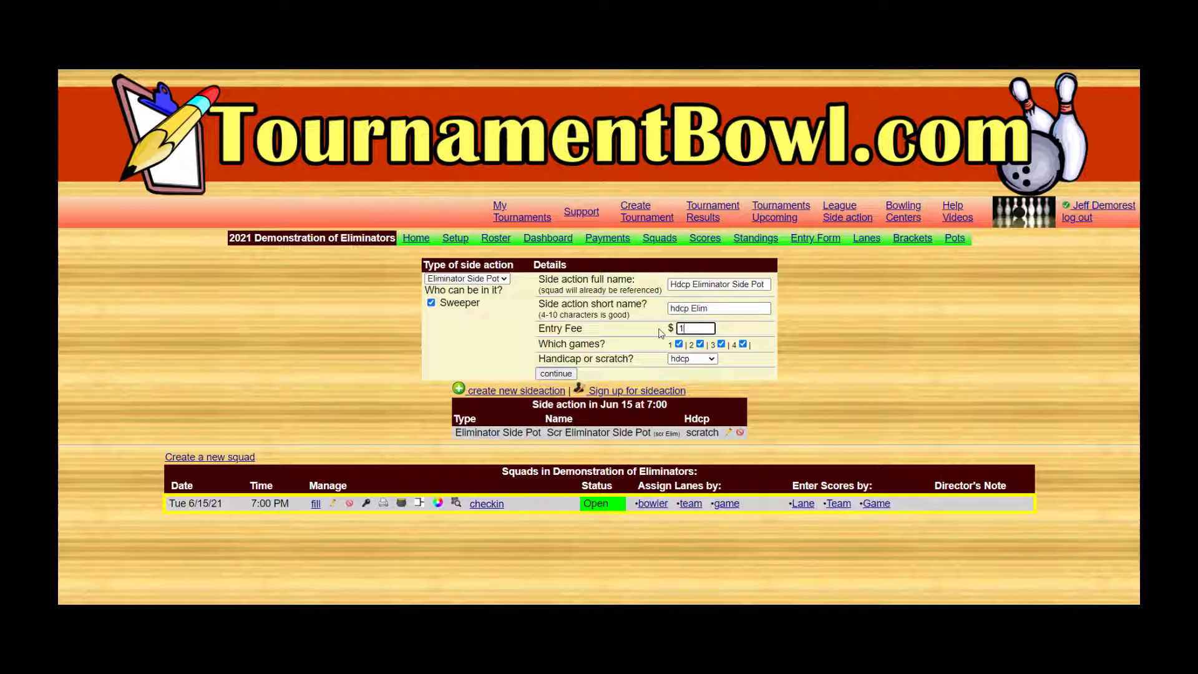
{"action": "type", "text": "10"}
{"action": "left_click", "coordinate": [742, 344]}
{"action": "left_click", "coordinate": [569, 374]}
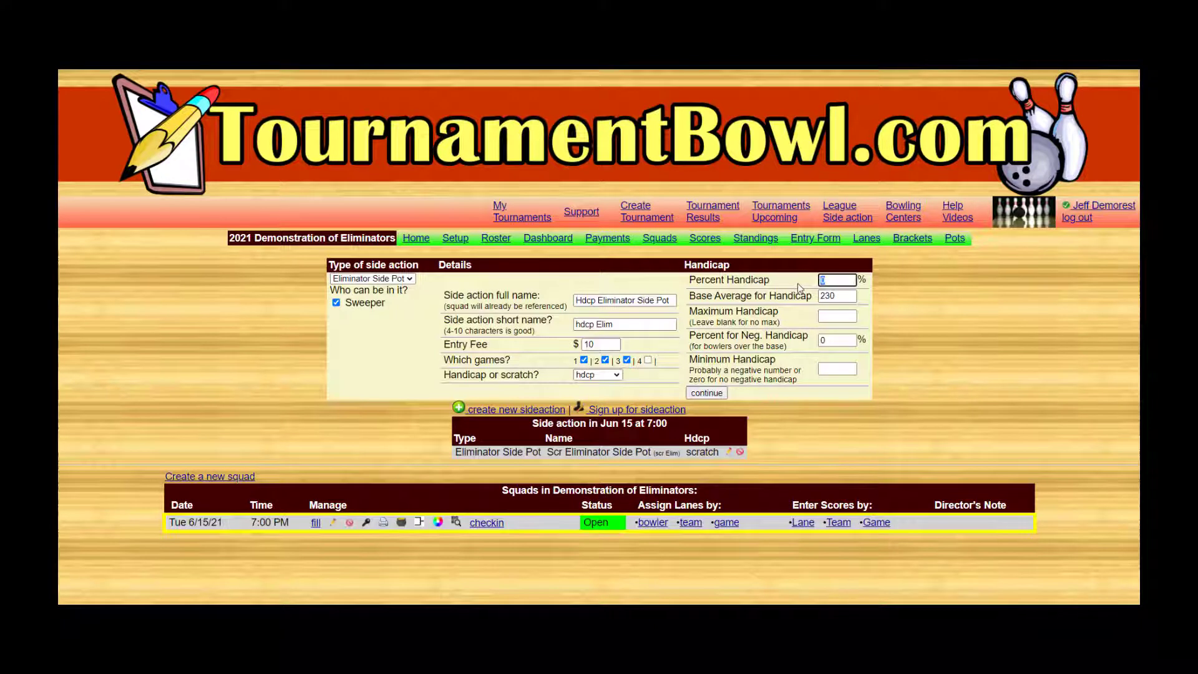
Step: Set the handicap to 90% with a base average of 220 and create the side action with one paid place
{"action": "type", "text": "90"}
{"action": "double_click", "coordinate": [827, 297]}
{"action": "type", "text": "220"}
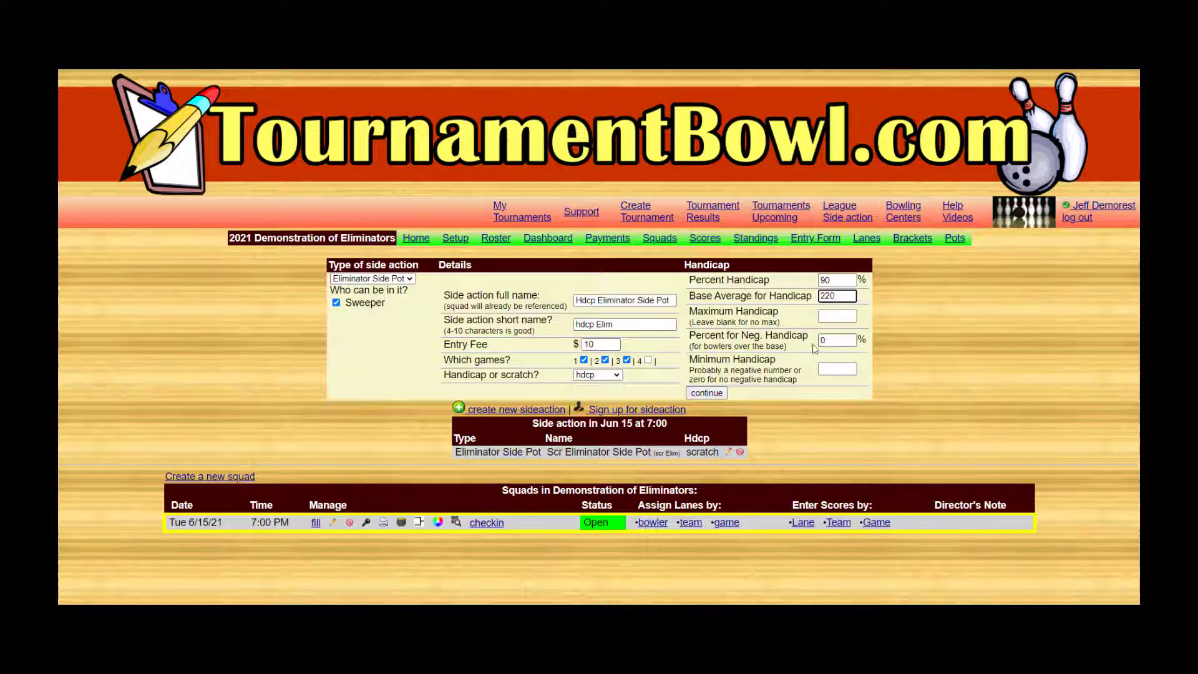
{"action": "left_click", "coordinate": [712, 392]}
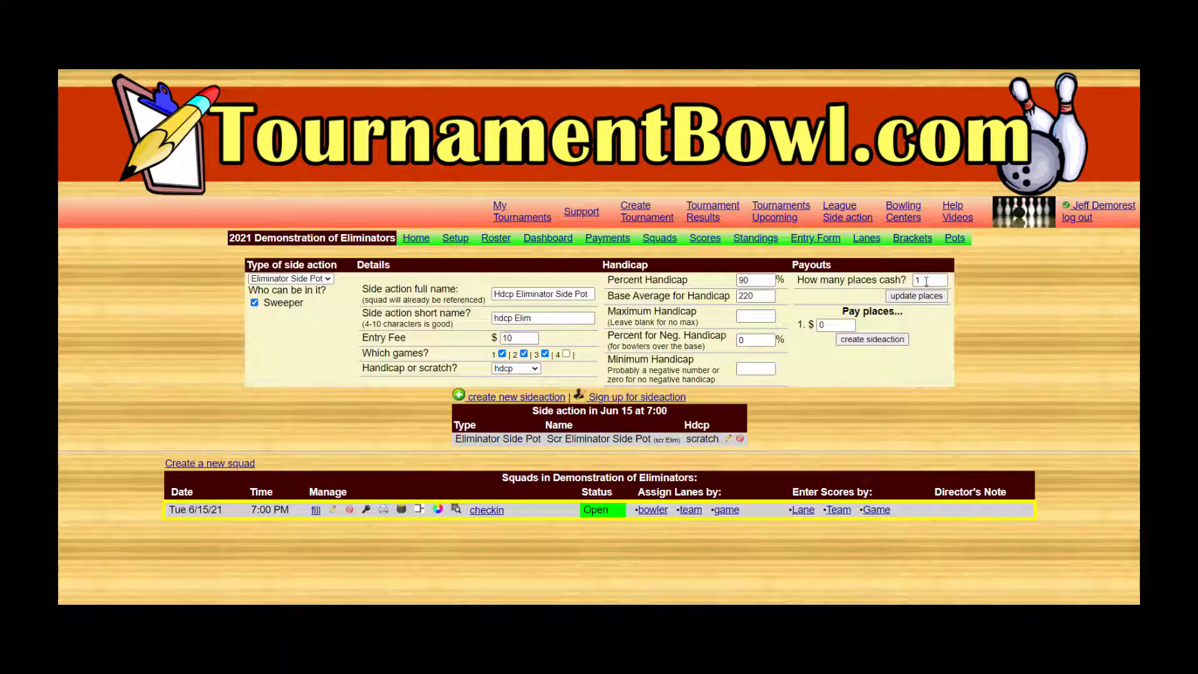
{"action": "left_click", "coordinate": [863, 340]}
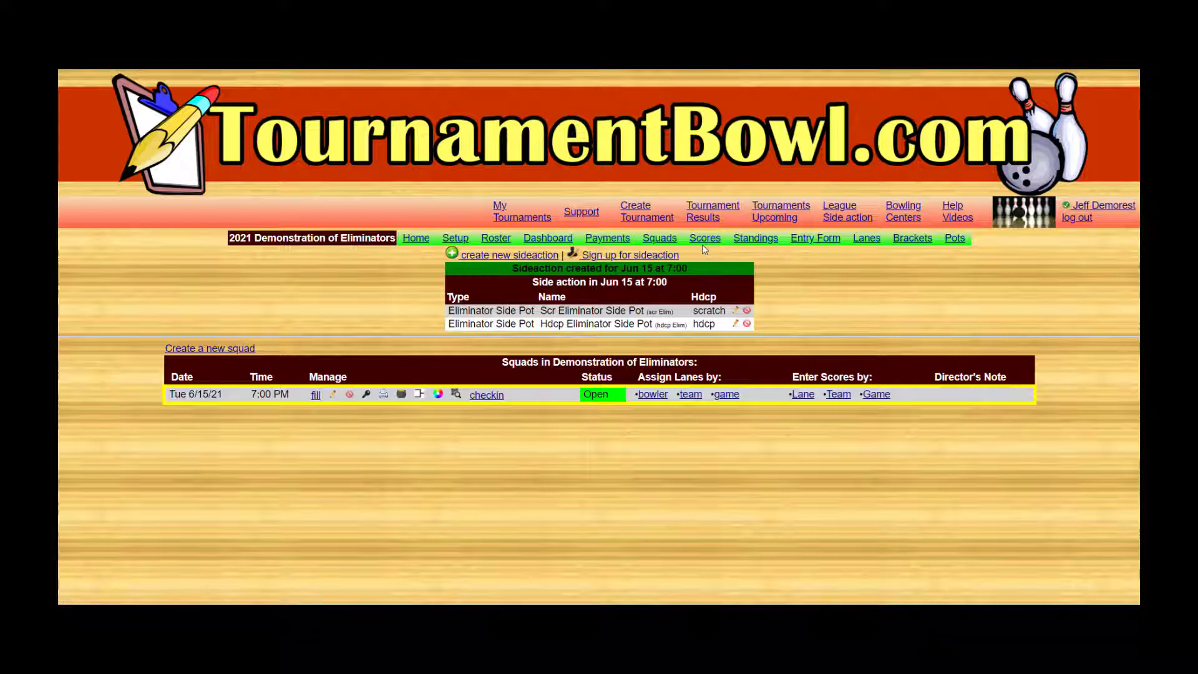
Step: From the squad's check-in list, enter the first bowler in the hdcp Elim pot and save the entry
{"action": "left_click", "coordinate": [659, 238]}
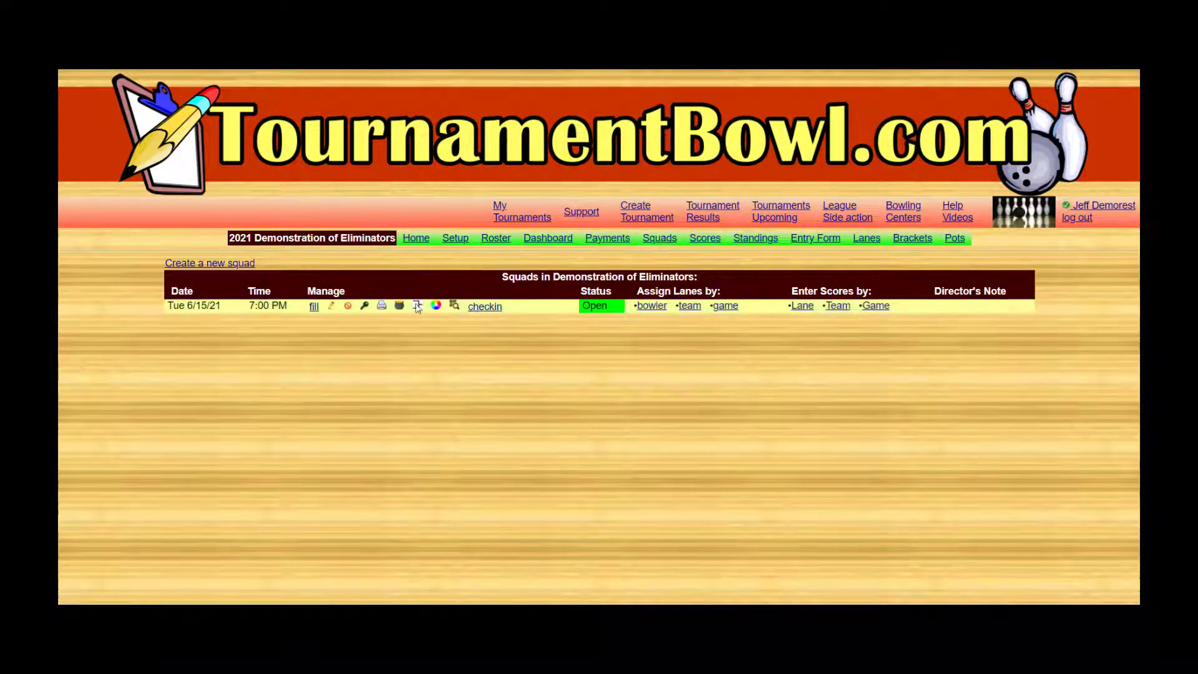
{"action": "left_click", "coordinate": [481, 306]}
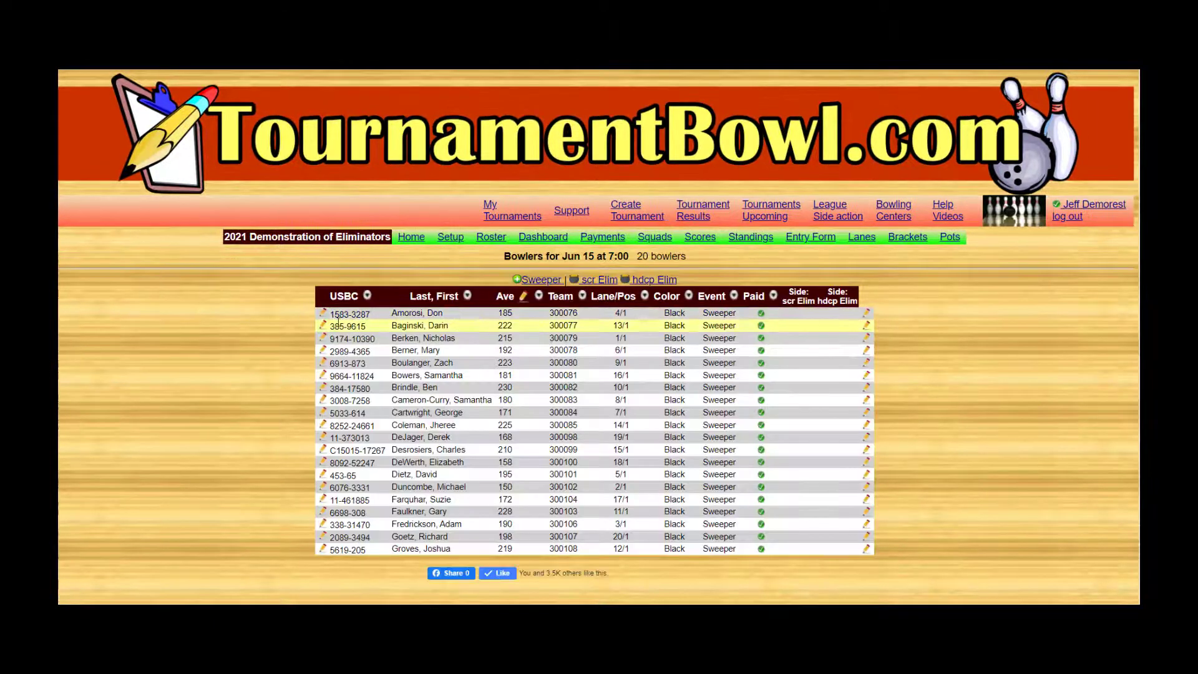
{"action": "left_click", "coordinate": [323, 317]}
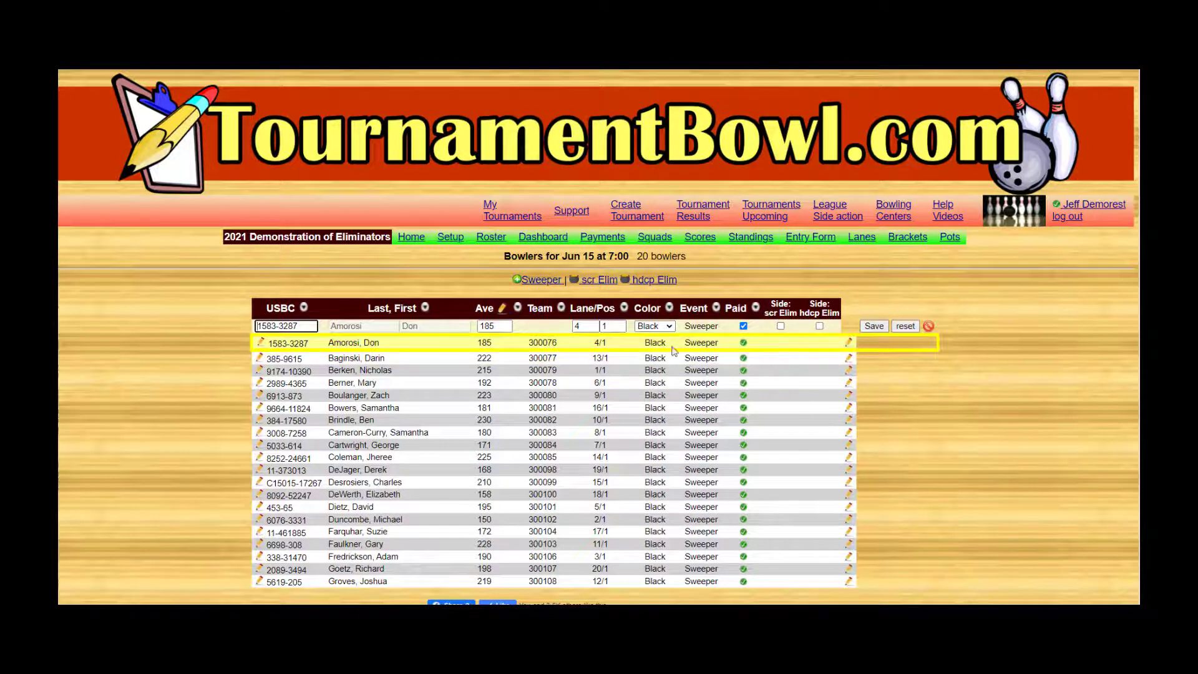
{"action": "left_click", "coordinate": [819, 326]}
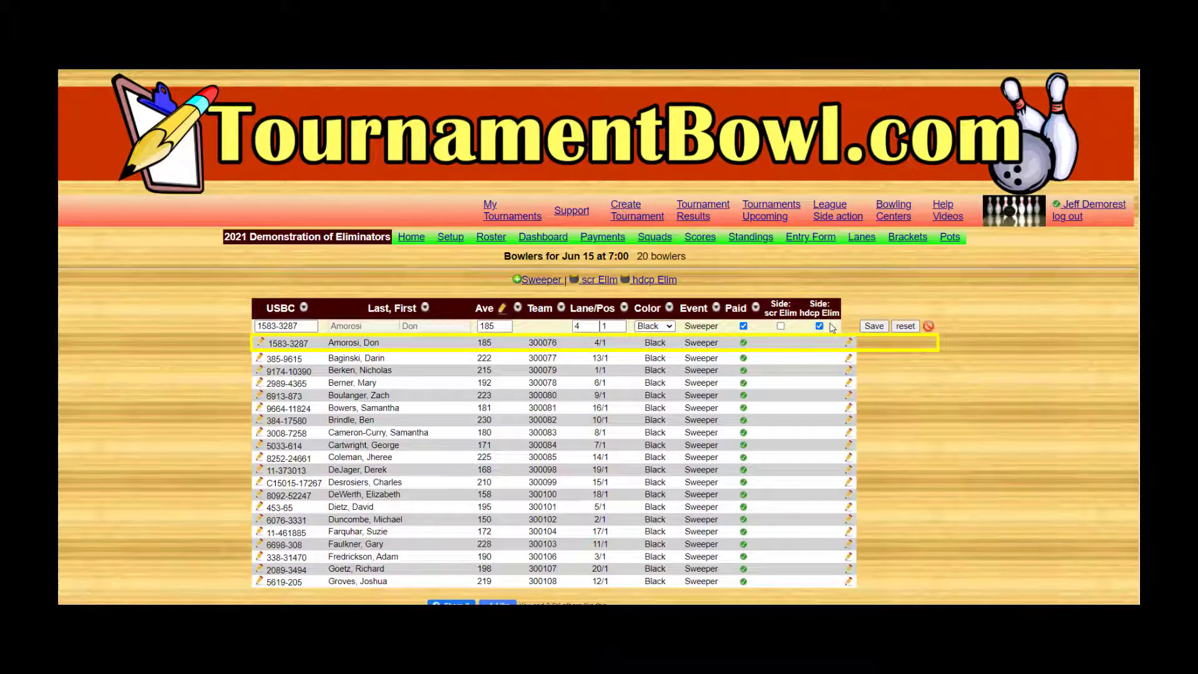
{"action": "left_click", "coordinate": [874, 326]}
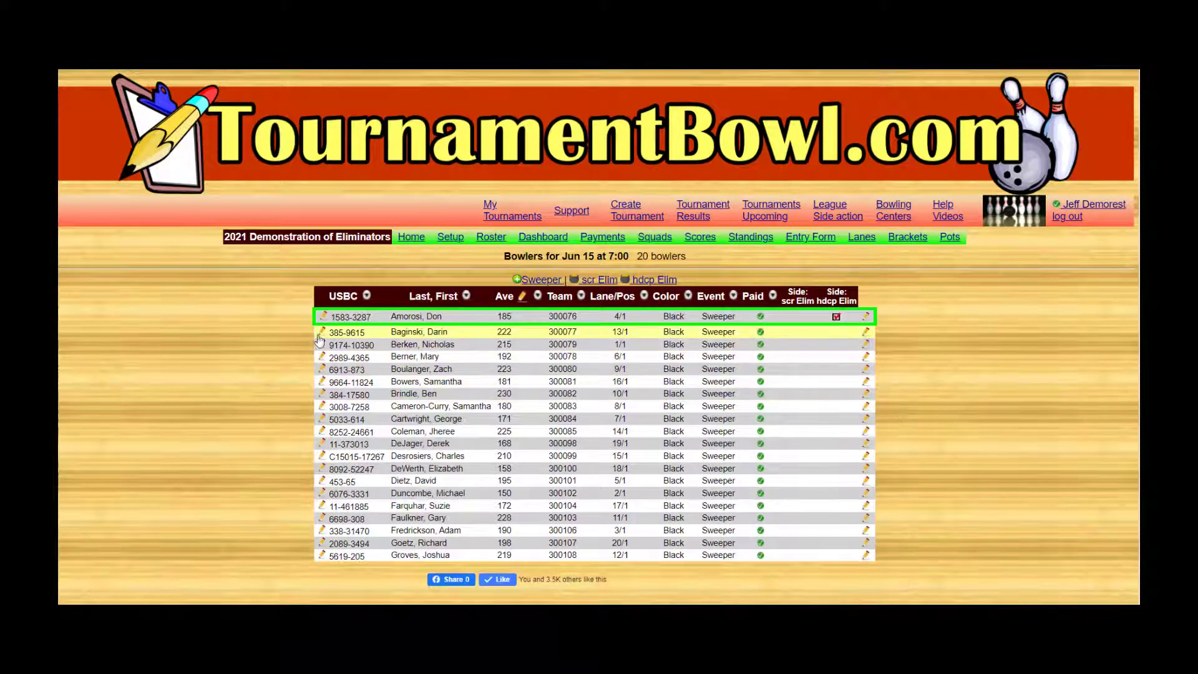
Step: Enter the second bowler on the check-in list in both the scr Elim and hdcp Elim pots and save
{"action": "left_click", "coordinate": [322, 334]}
{"action": "left_click", "coordinate": [781, 325]}
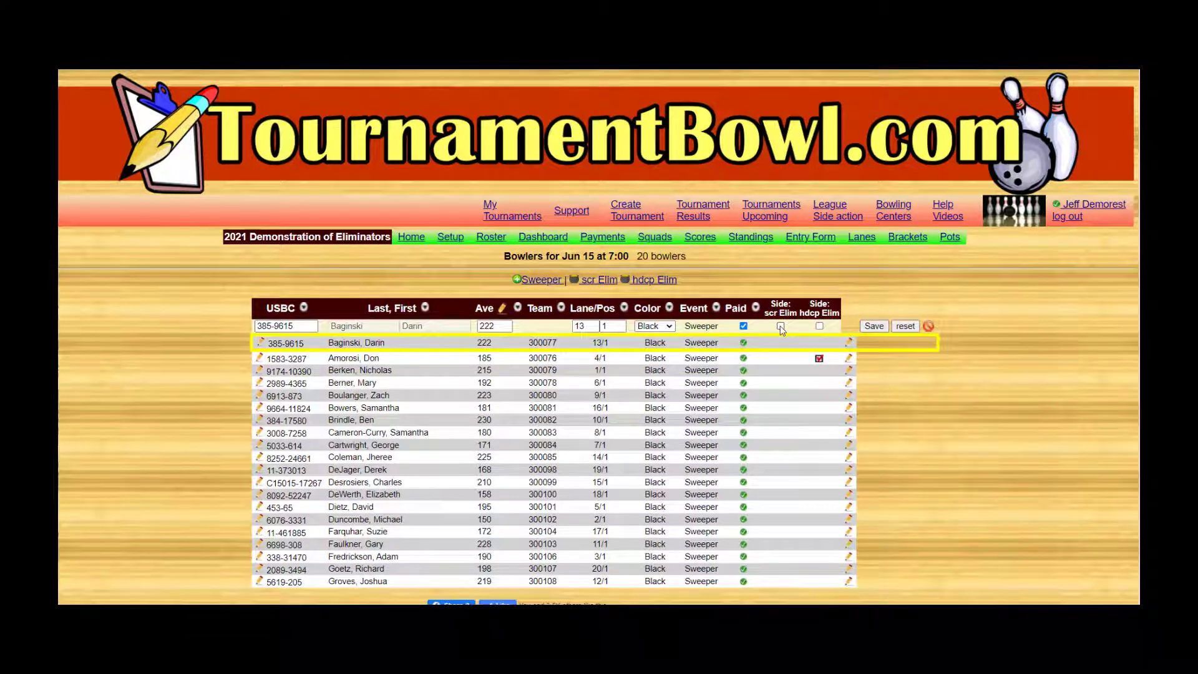
{"action": "left_click", "coordinate": [820, 326]}
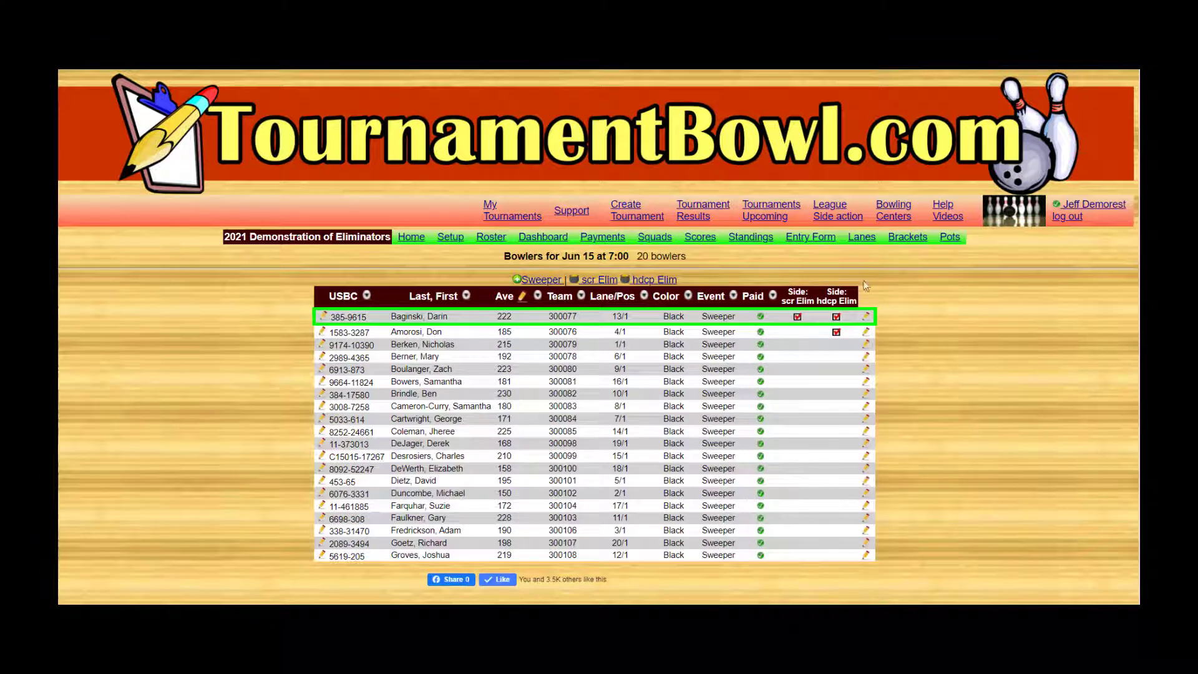
Step: On the side action sign-up roster, mark the first 14 bowlers for scr Elim and the first 18 for hdcp Elim
{"action": "left_click", "coordinate": [665, 243]}
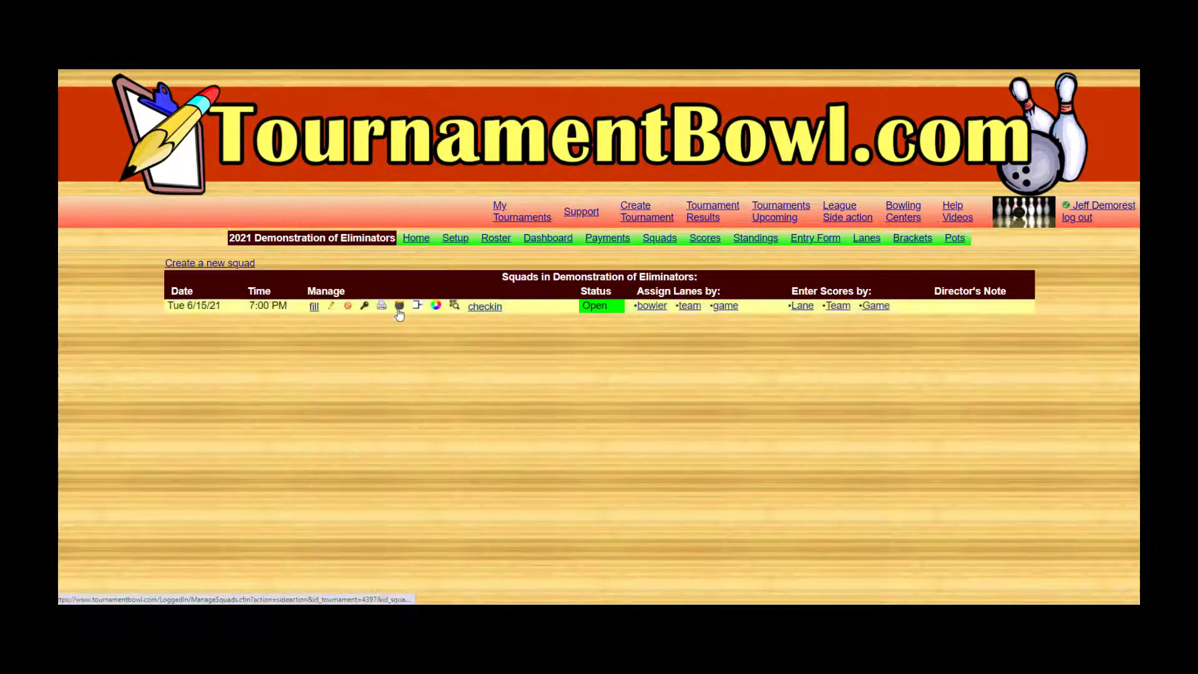
{"action": "left_click", "coordinate": [605, 258]}
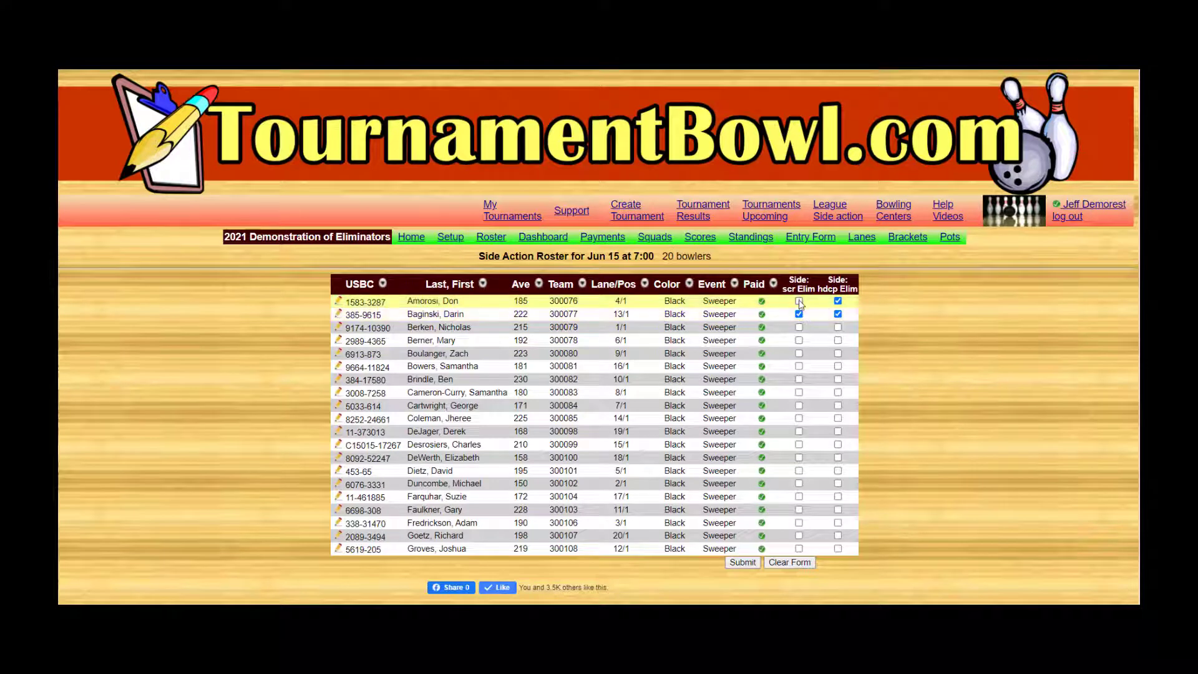
{"action": "left_click", "coordinate": [799, 301]}
{"action": "left_click", "coordinate": [799, 327]}
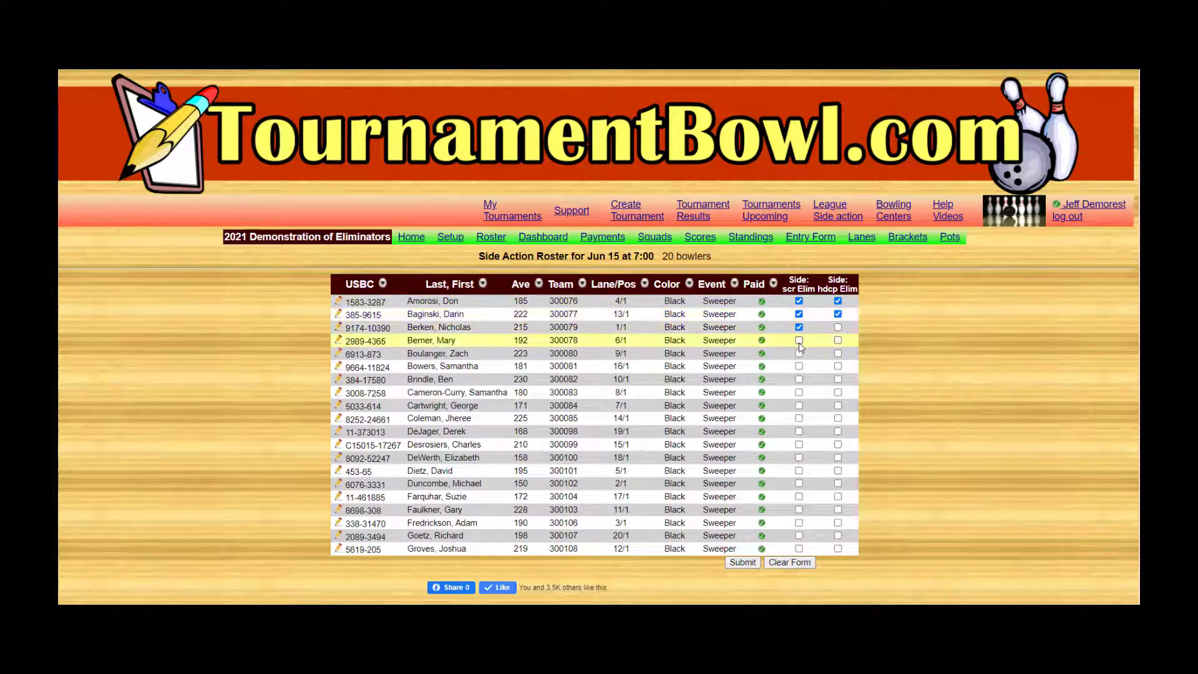
{"action": "left_click", "coordinate": [799, 340]}
{"action": "left_click", "coordinate": [799, 353]}
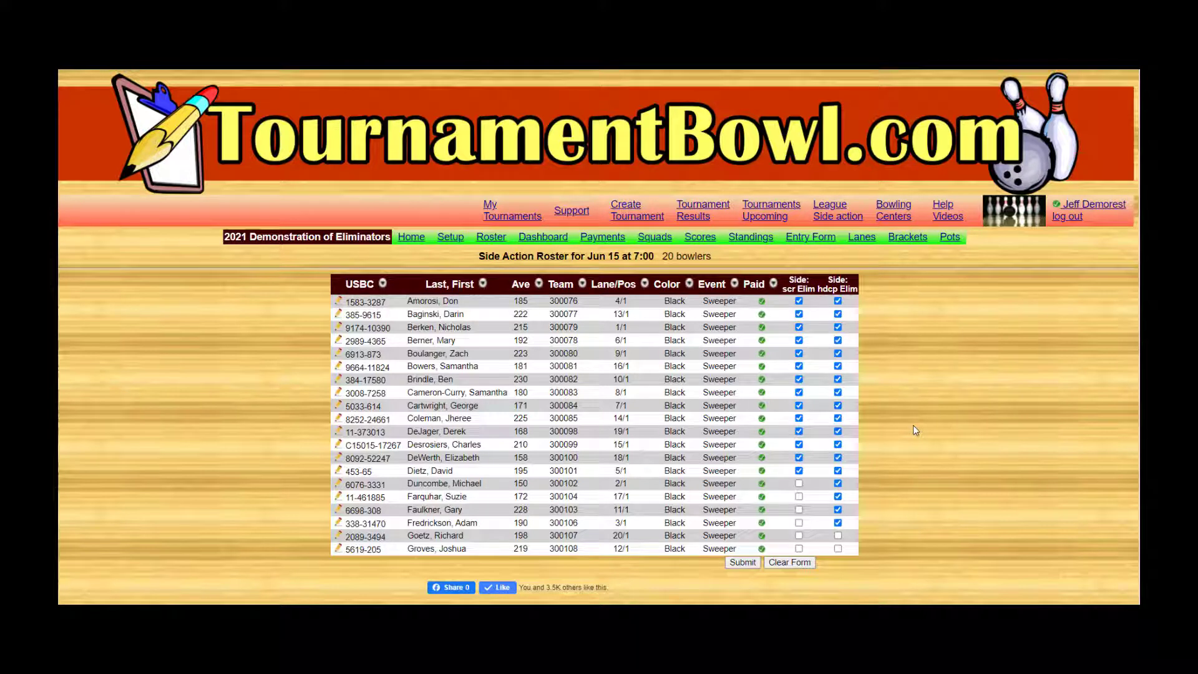
Step: Edit the squad's Scr Eliminator Side Pot to cash 3 places, with $70 for first place, and save it
{"action": "left_click", "coordinate": [653, 237]}
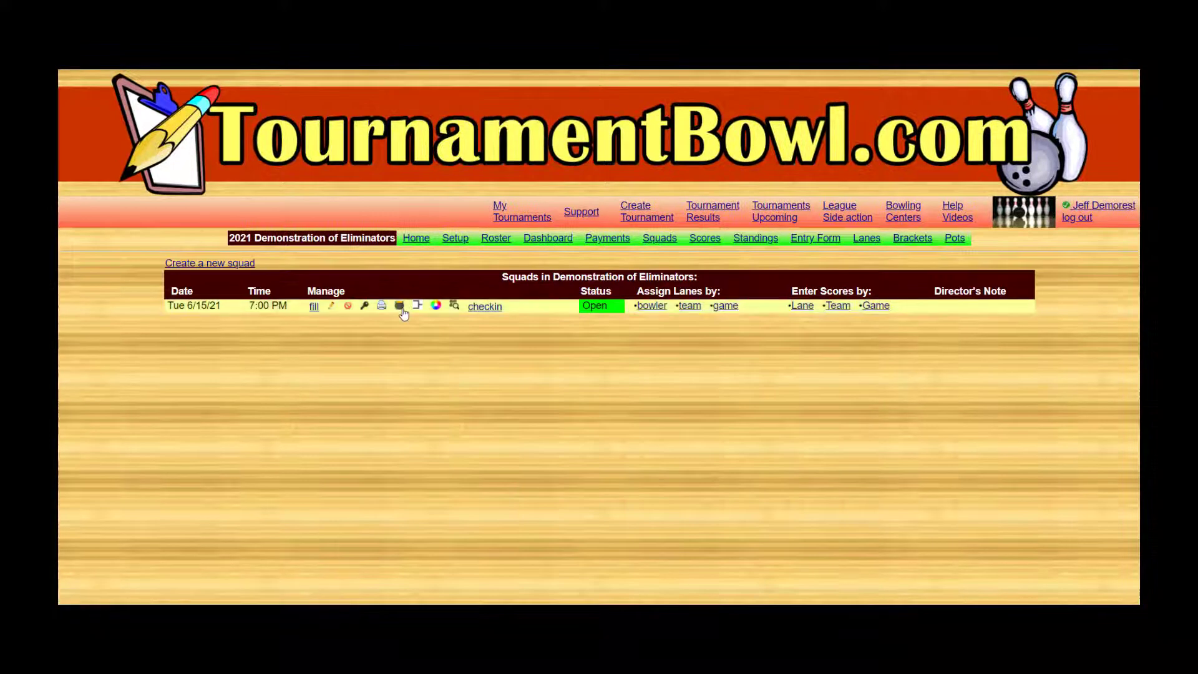
{"action": "left_click", "coordinate": [400, 306]}
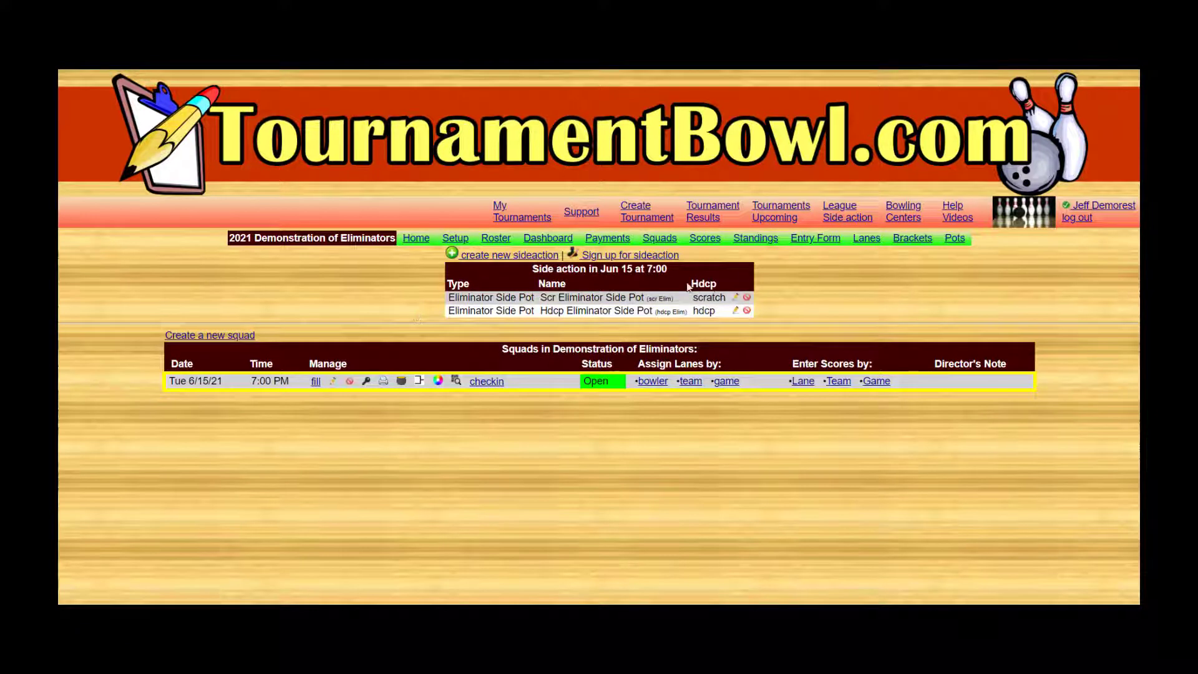
{"action": "left_click", "coordinate": [735, 298]}
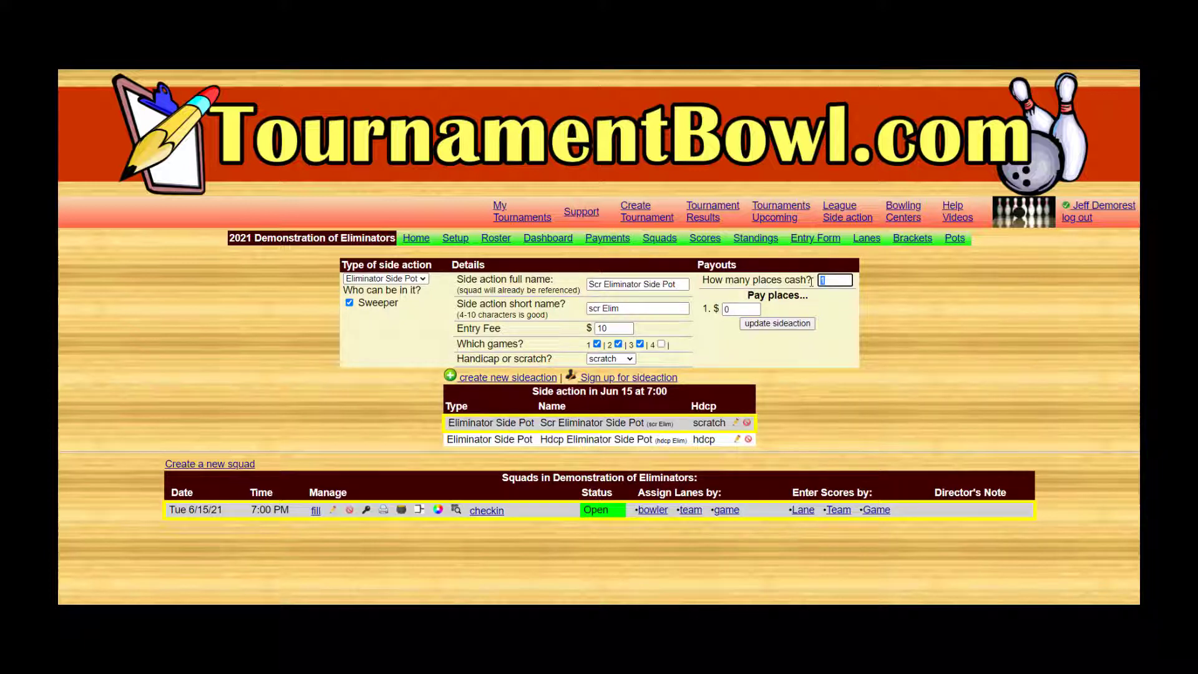
{"action": "key", "text": "Tab"}
{"action": "type", "text": "70"}
{"action": "key", "text": "Tab"}
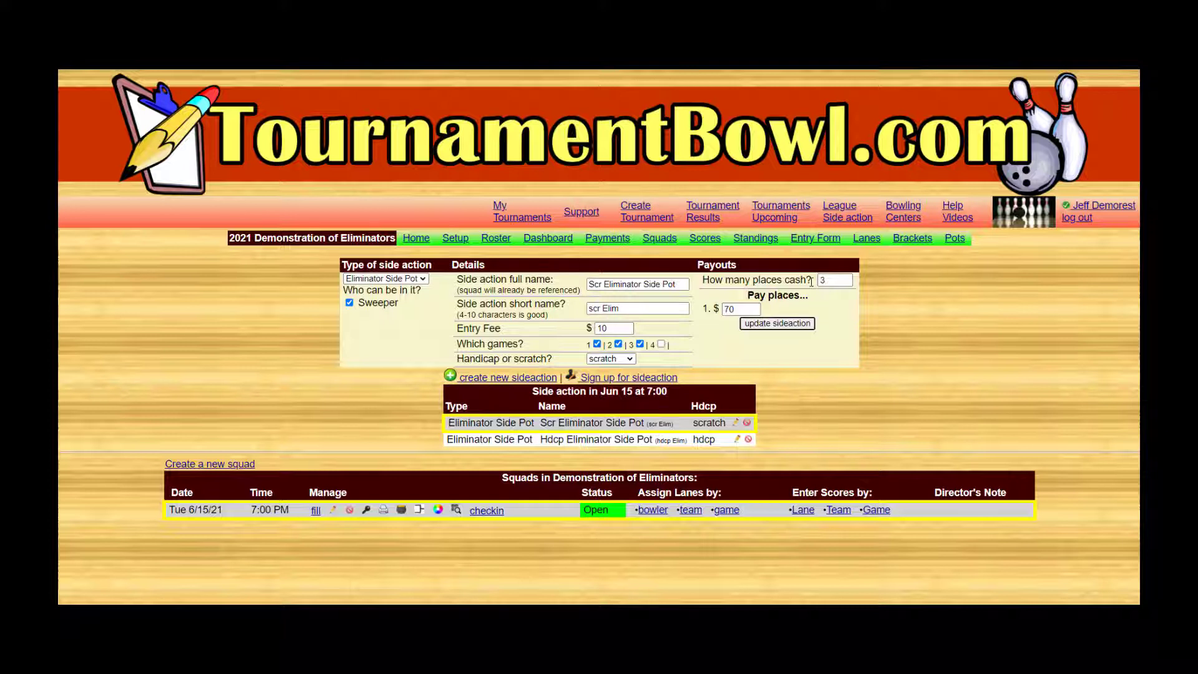
{"action": "left_click", "coordinate": [805, 325]}
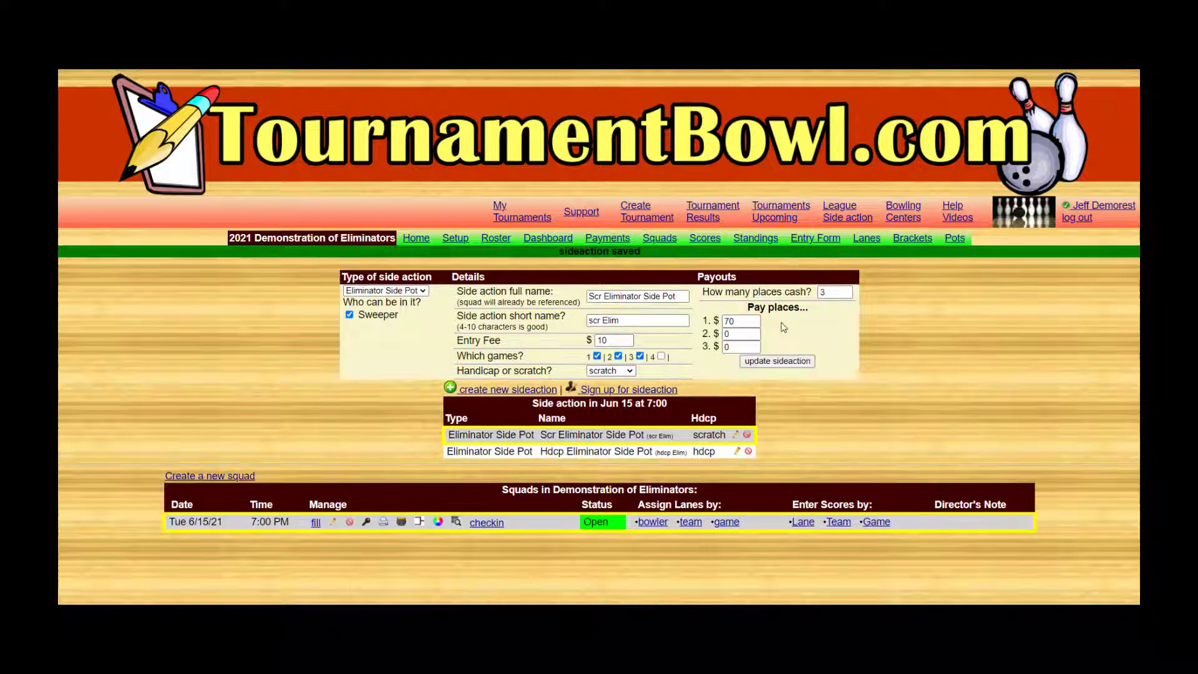
Step: Set the Scr Eliminator Side Pot payouts to $50 for second and $20 for third place, and save
{"action": "double_click", "coordinate": [737, 338]}
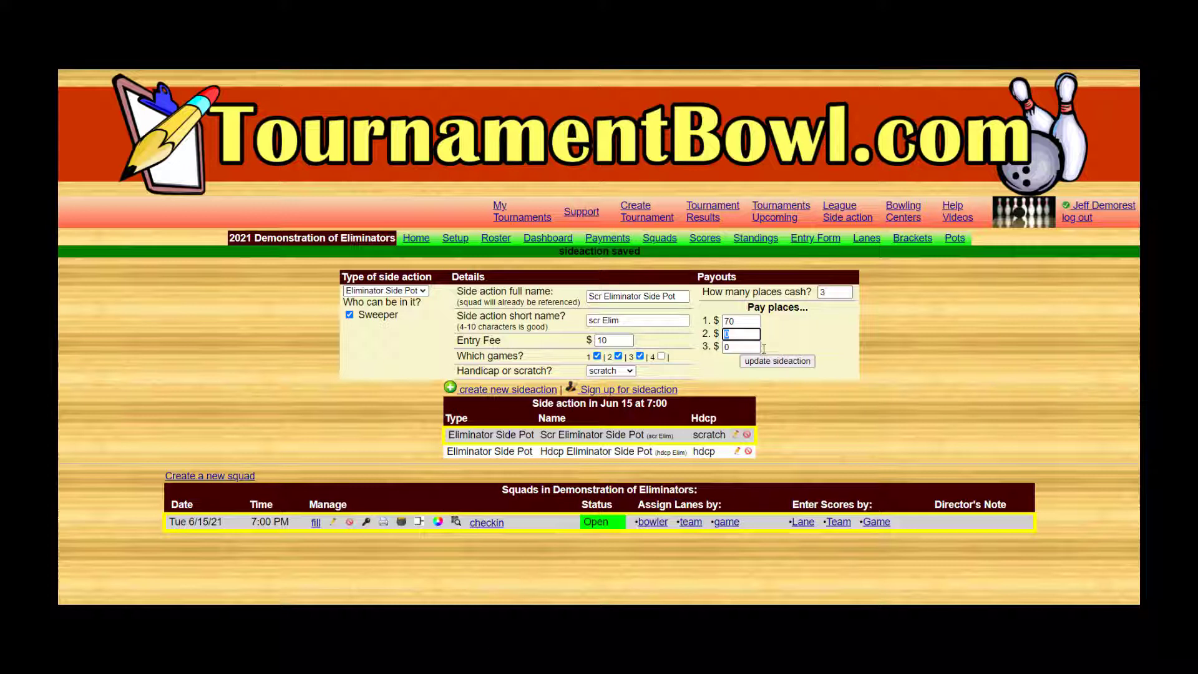
{"action": "type", "text": "50"}
{"action": "key", "text": "Tab"}
{"action": "type", "text": "20"}
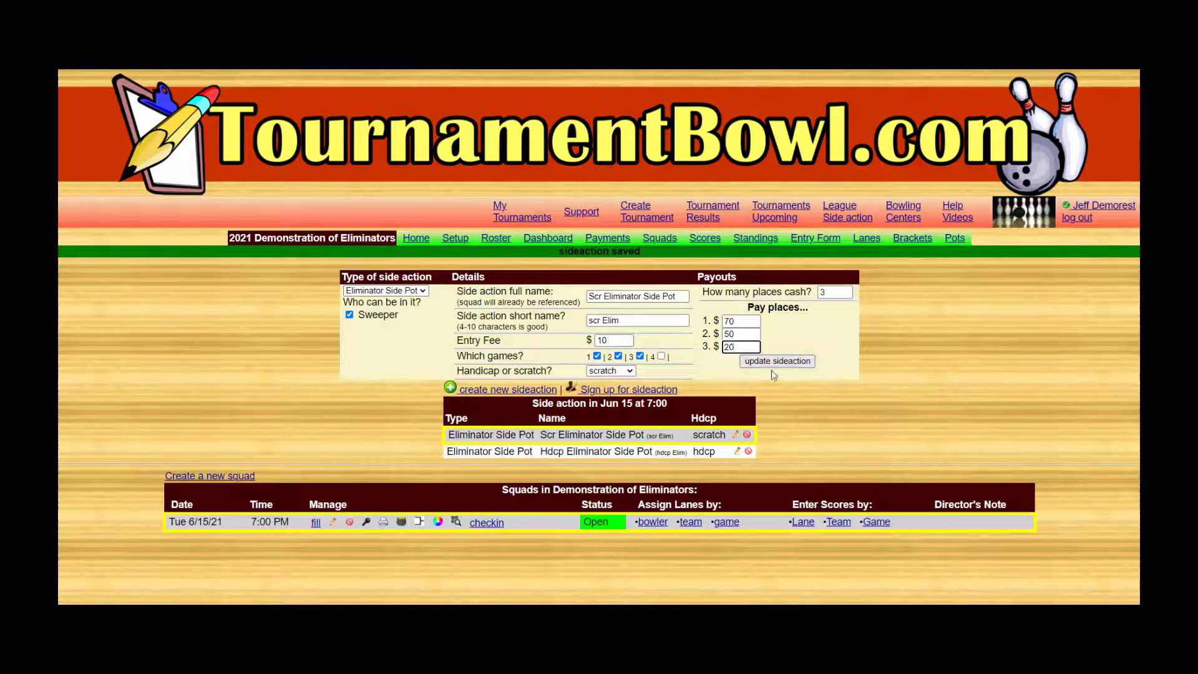
{"action": "left_click", "coordinate": [774, 365]}
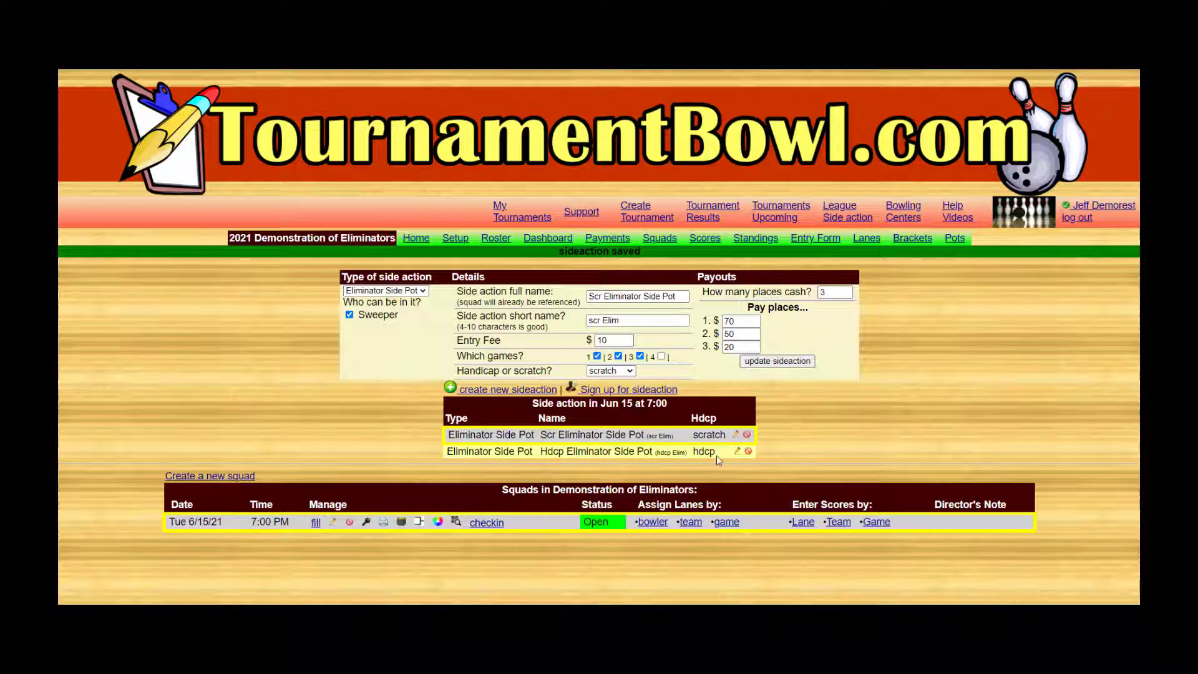
Step: Edit the Hdcp Eliminator Side Pot to cash 3 places and save it
{"action": "left_click", "coordinate": [736, 451]}
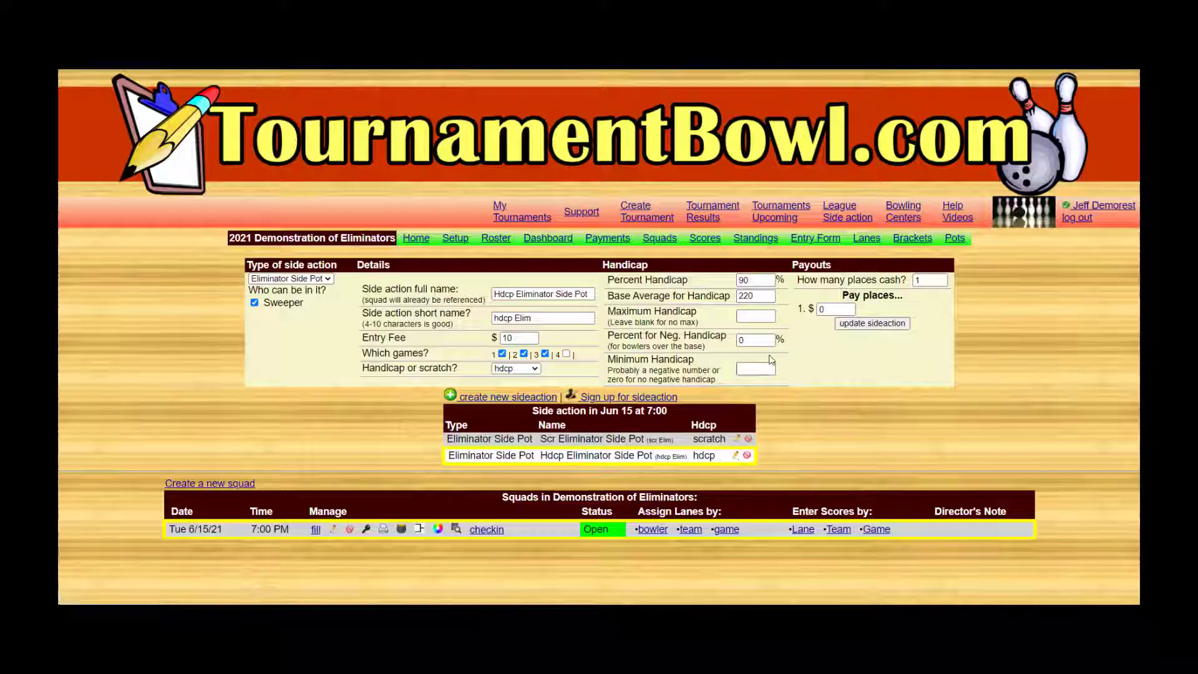
{"action": "double_click", "coordinate": [916, 281]}
{"action": "type", "text": "3"}
{"action": "left_click", "coordinate": [894, 323]}
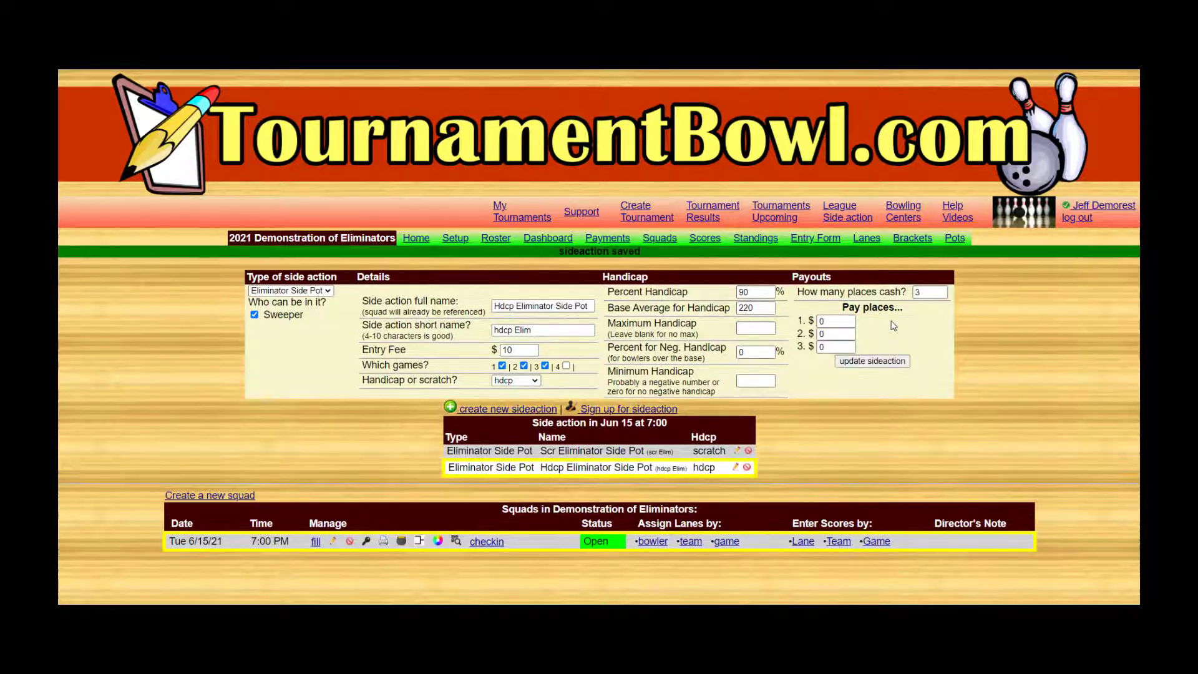
Step: Set the Hdcp Eliminator Side Pot payouts to $90, $70 and $20 for the three places, and save
{"action": "double_click", "coordinate": [822, 322]}
{"action": "type", "text": "90"}
{"action": "key", "text": "Tab"}
{"action": "type", "text": "70"}
{"action": "key", "text": "Tab"}
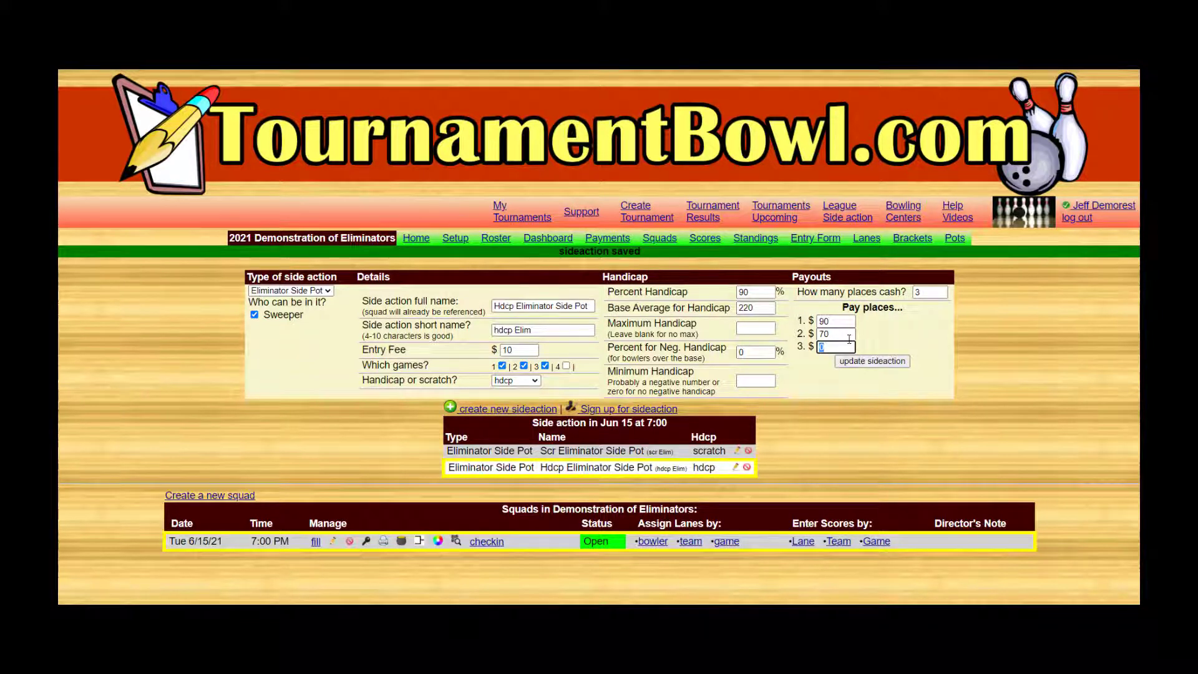
{"action": "left_click", "coordinate": [867, 367]}
Step: In the side pot standings, set the Scr Eliminator Side Pot's cut line at place 7 and save
{"action": "left_click", "coordinate": [960, 242]}
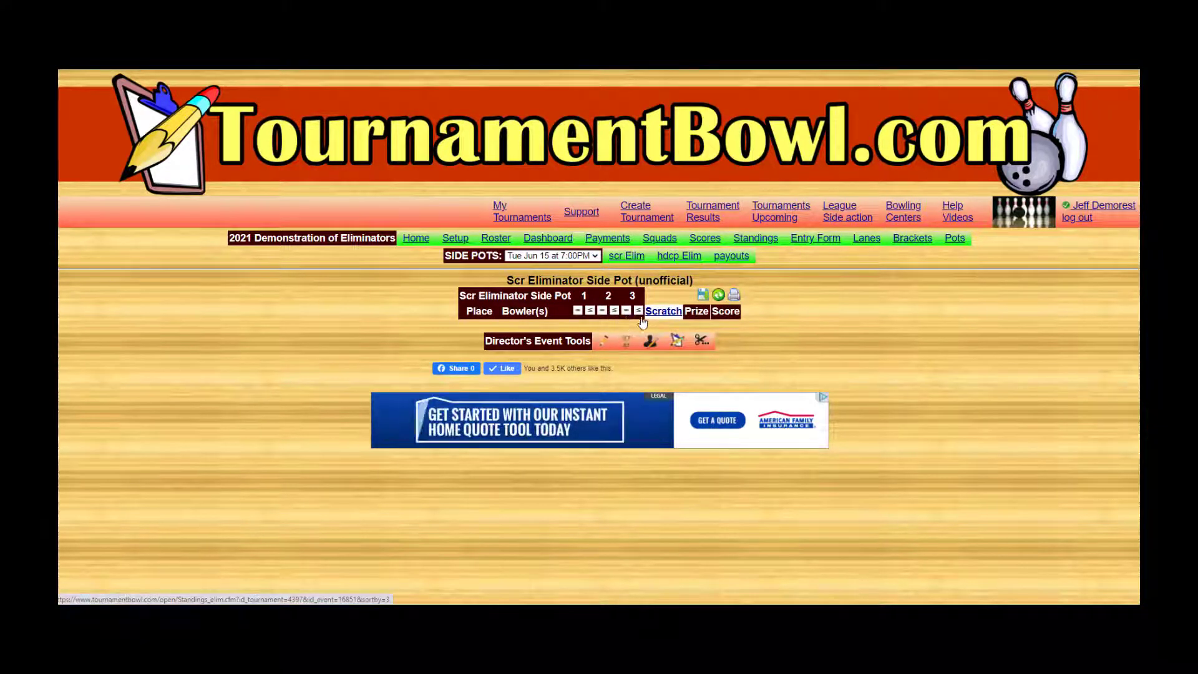
{"action": "left_click", "coordinate": [702, 342]}
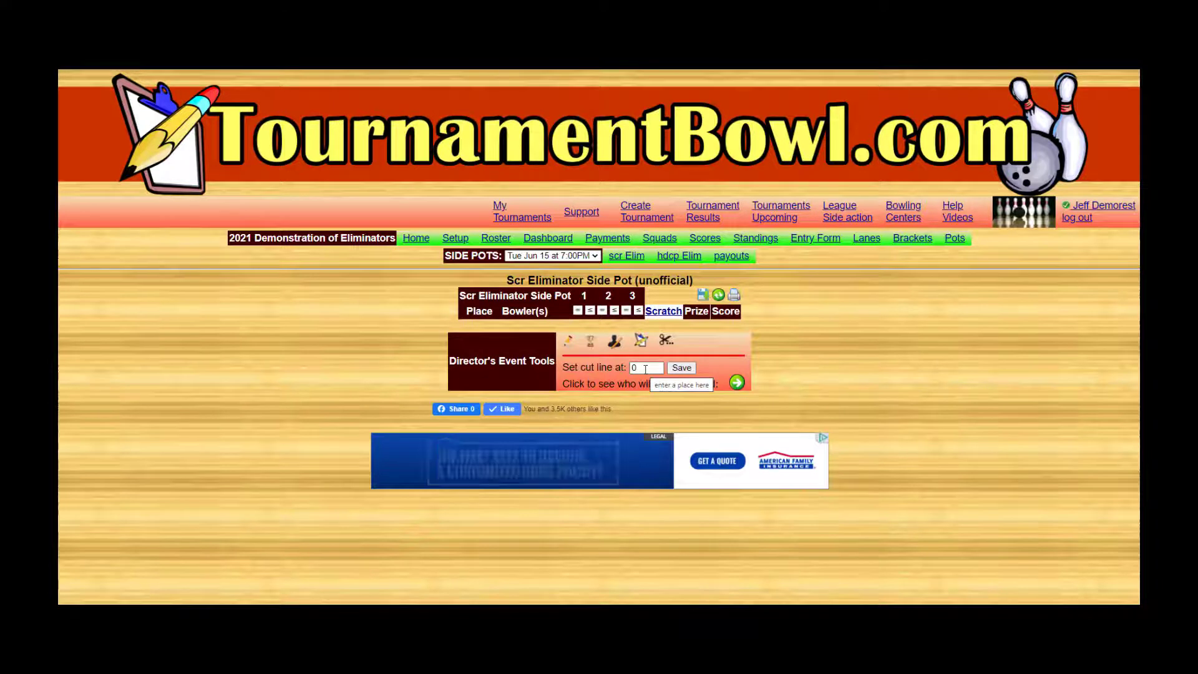
{"action": "left_click_drag", "start_coordinate": [645, 369], "coordinate": [628, 370]}
{"action": "type", "text": "7"}
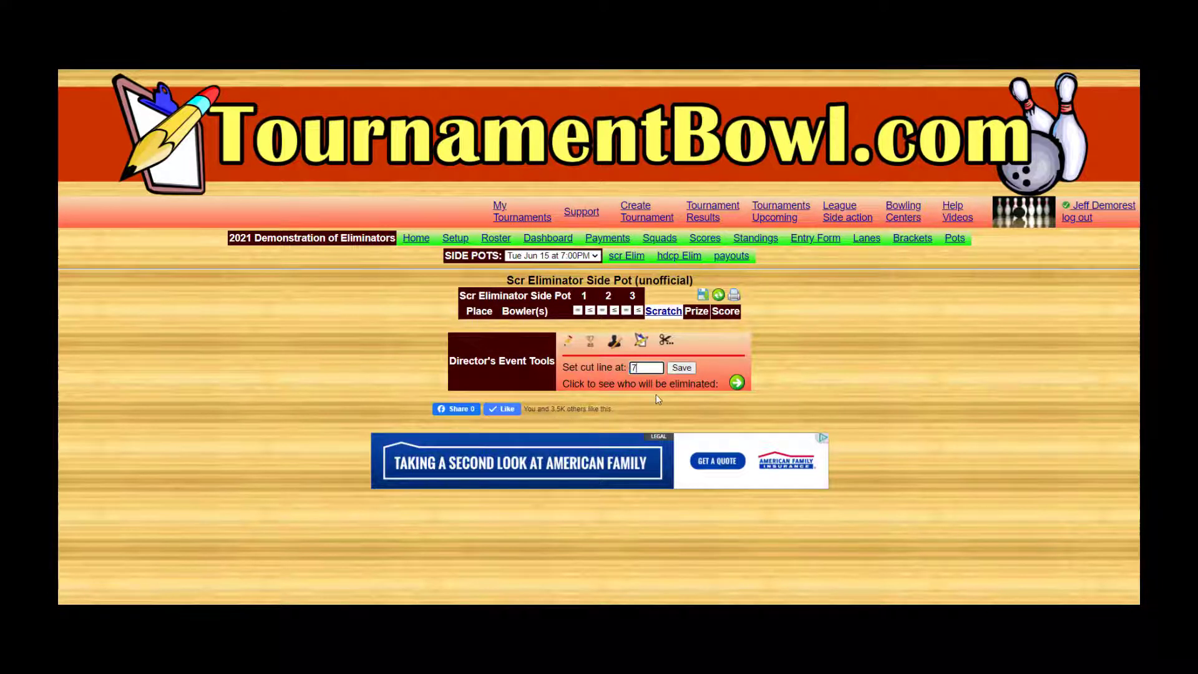
{"action": "left_click", "coordinate": [681, 368]}
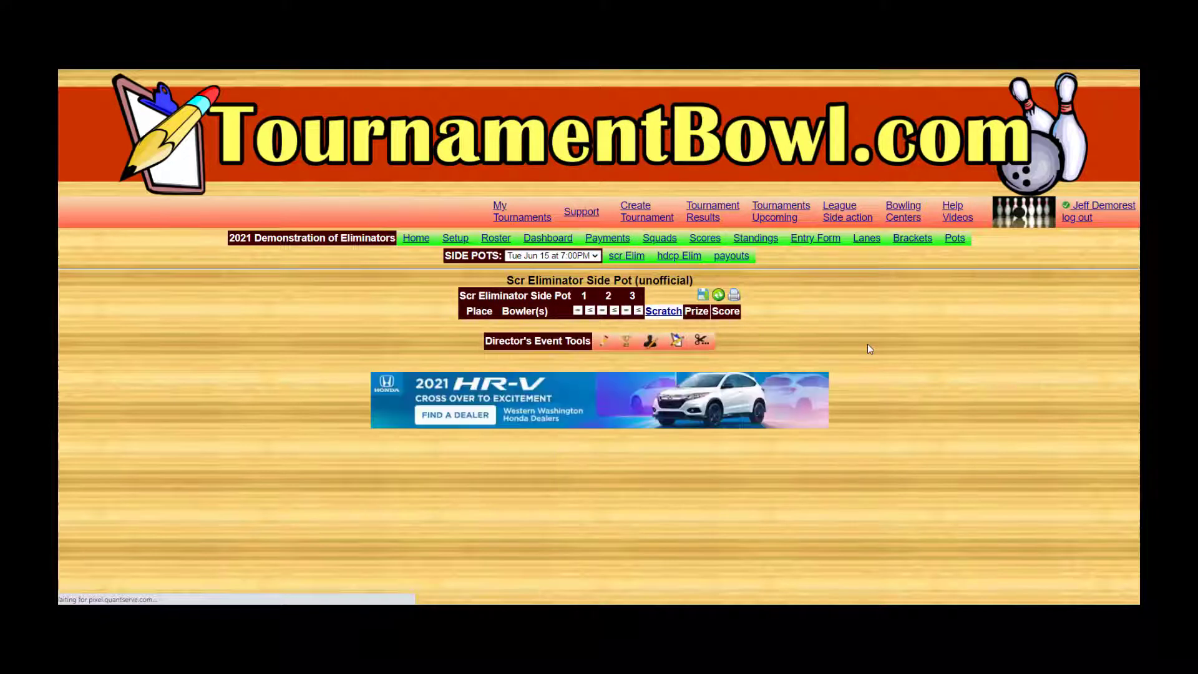
Step: Set the Hdcp Eliminator Side Pot's cut line at place 9 and save
{"action": "left_click", "coordinate": [678, 260]}
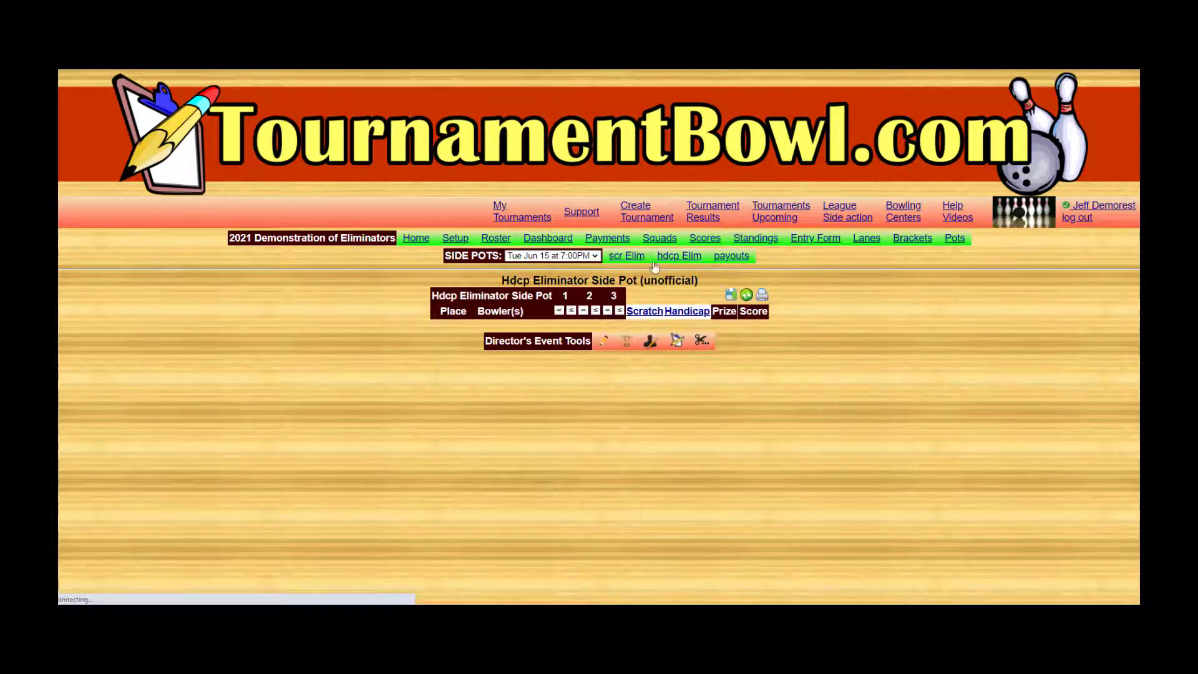
{"action": "left_click", "coordinate": [701, 340]}
{"action": "double_click", "coordinate": [631, 367]}
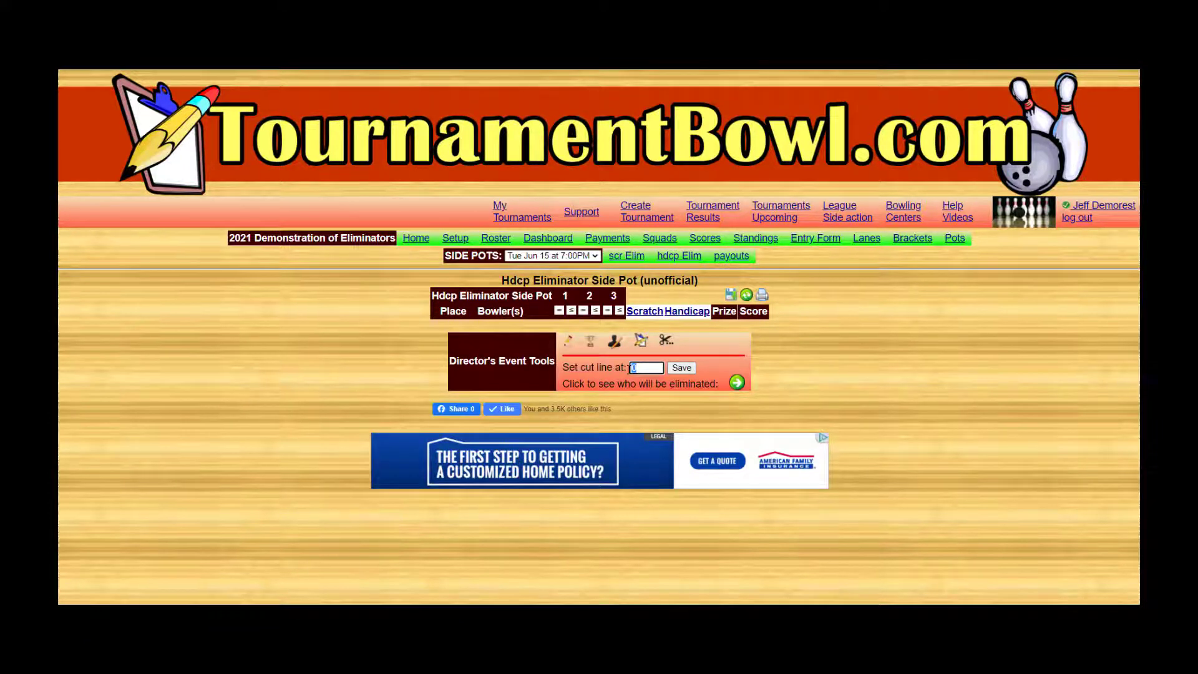
{"action": "type", "text": "5"}
{"action": "left_click", "coordinate": [681, 368]}
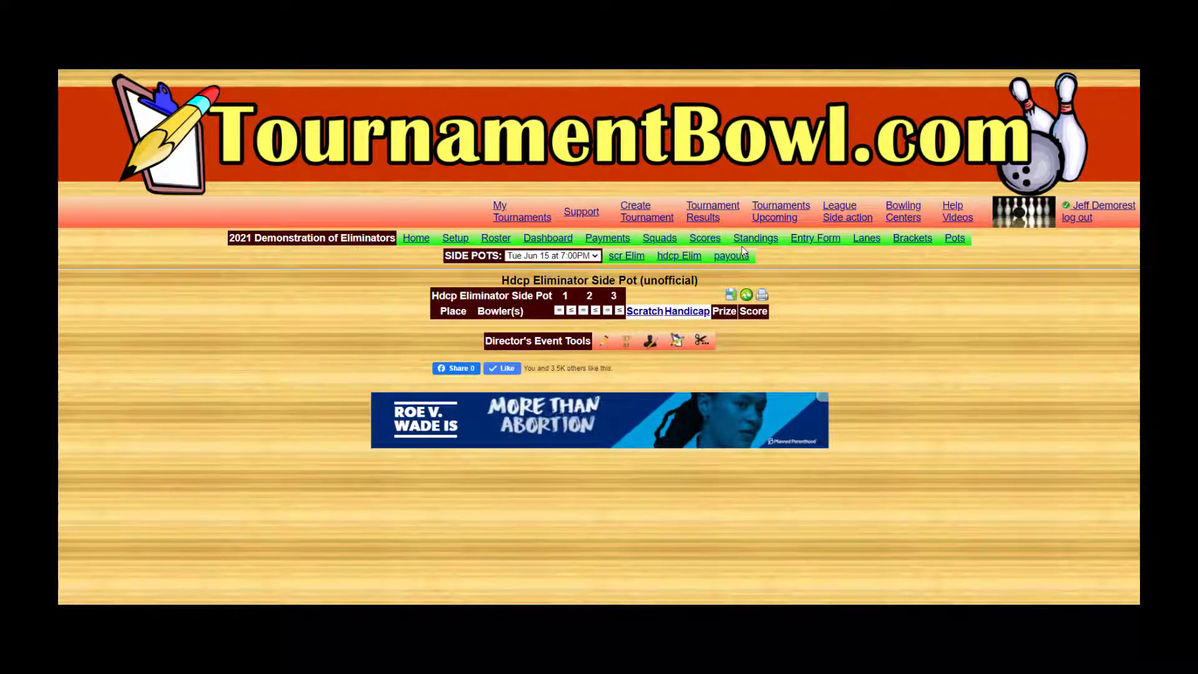
Step: Open score entry by game for the Tue 6/15/21 squad
{"action": "left_click", "coordinate": [670, 241]}
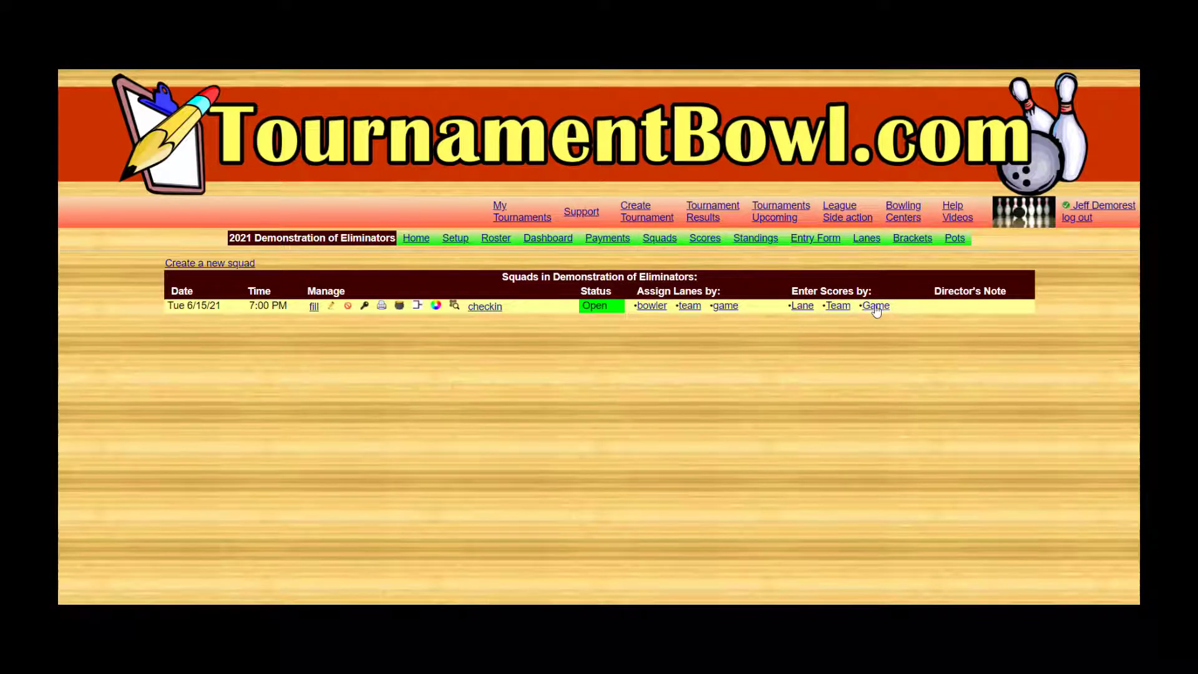
{"action": "left_click", "coordinate": [876, 306]}
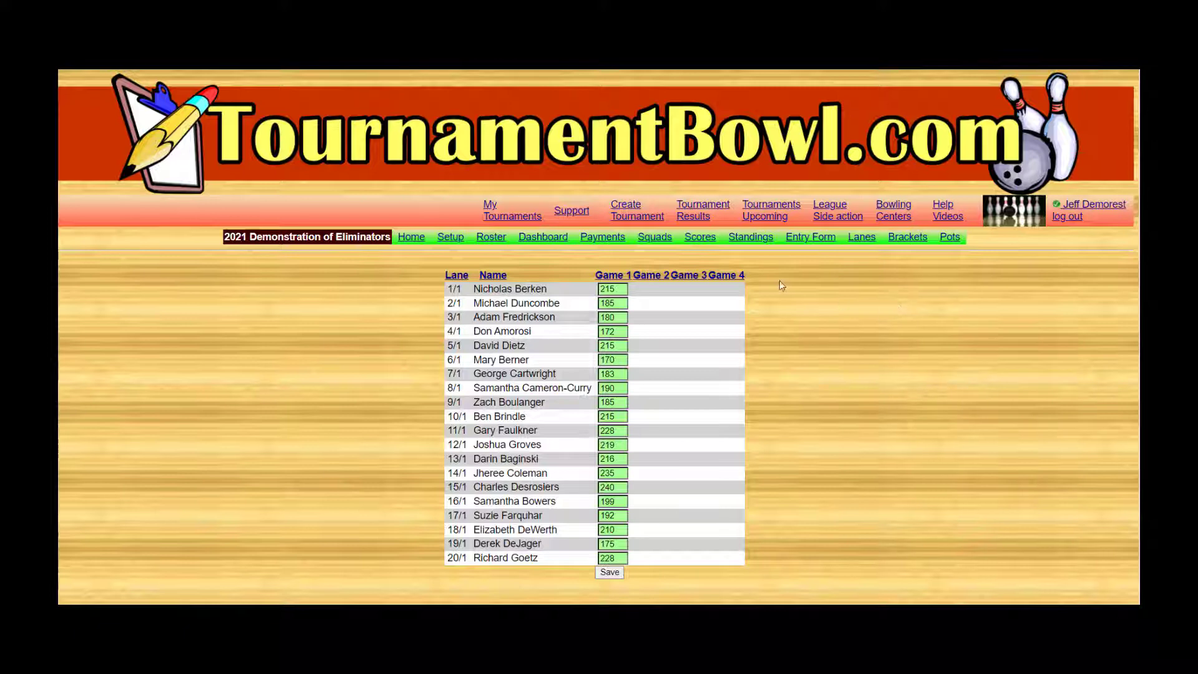
Step: In the Scr Eliminator Side Pot standings, bring up the bowlers marked for elimination below the cut line
{"action": "left_click", "coordinate": [949, 238]}
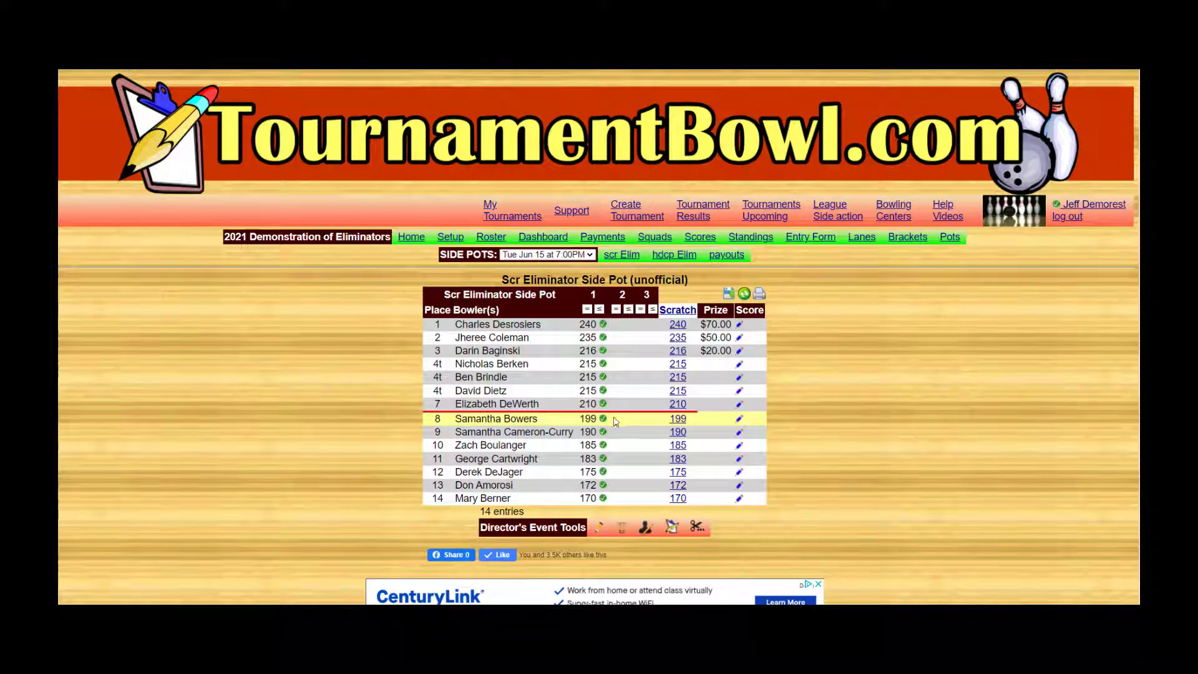
{"action": "left_click", "coordinate": [697, 530]}
{"action": "scroll", "coordinate": [800, 471], "scroll_direction": "down", "scroll_amount": 1}
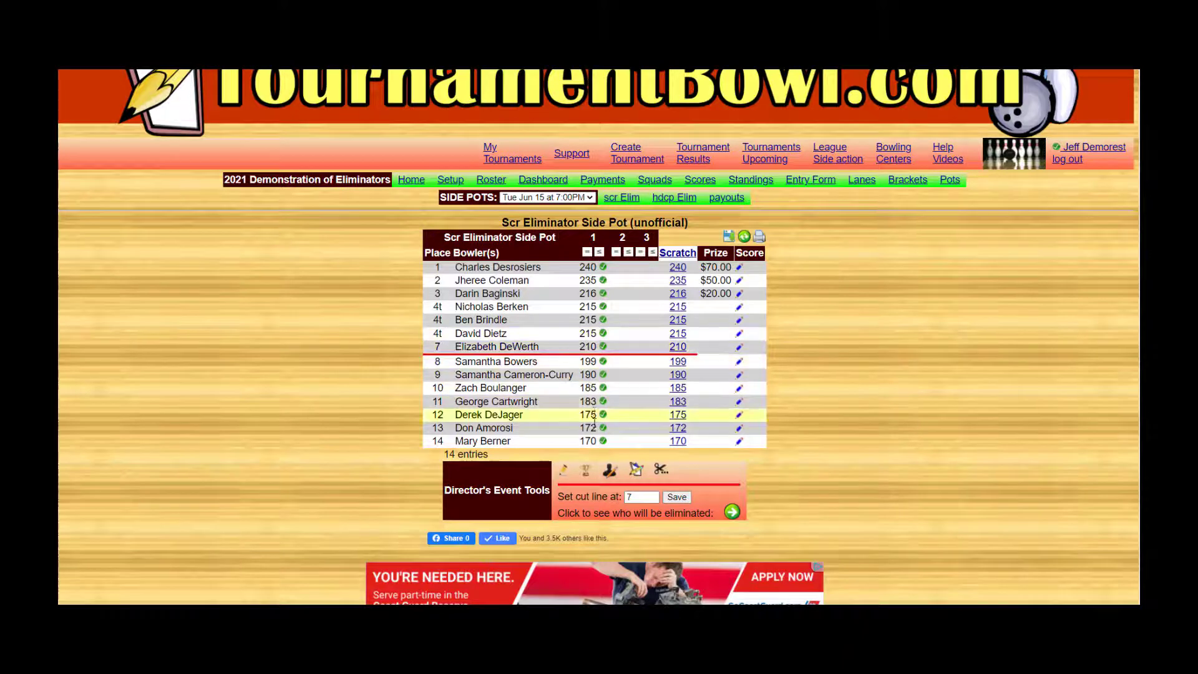
{"action": "left_click", "coordinate": [731, 513]}
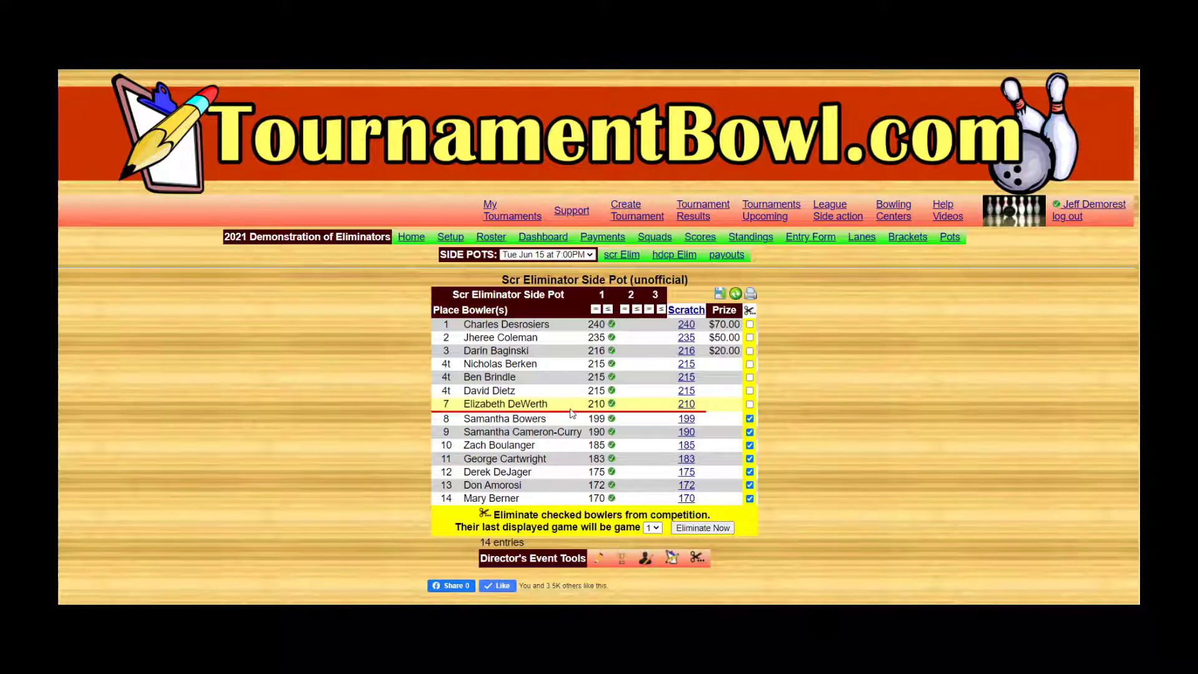
{"action": "left_click", "coordinate": [694, 527]}
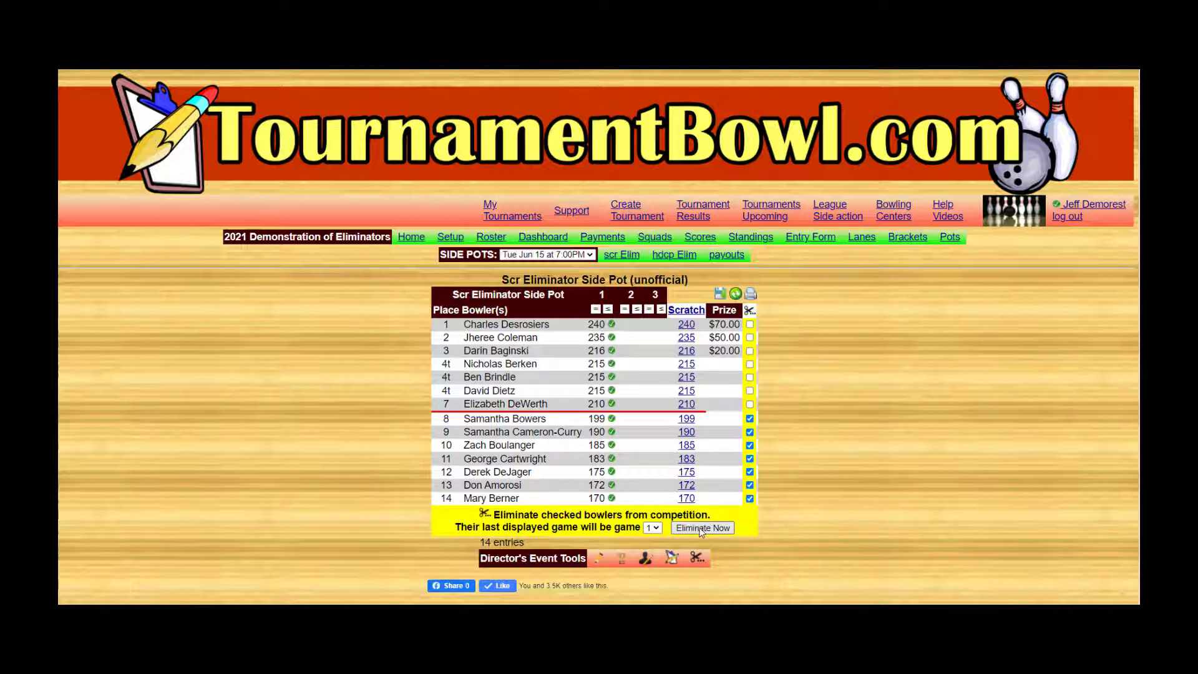
Step: Try marking the 7th-place bowler for elimination in place of the 8th-place bowler, and restore the original marks
{"action": "left_click", "coordinate": [750, 404]}
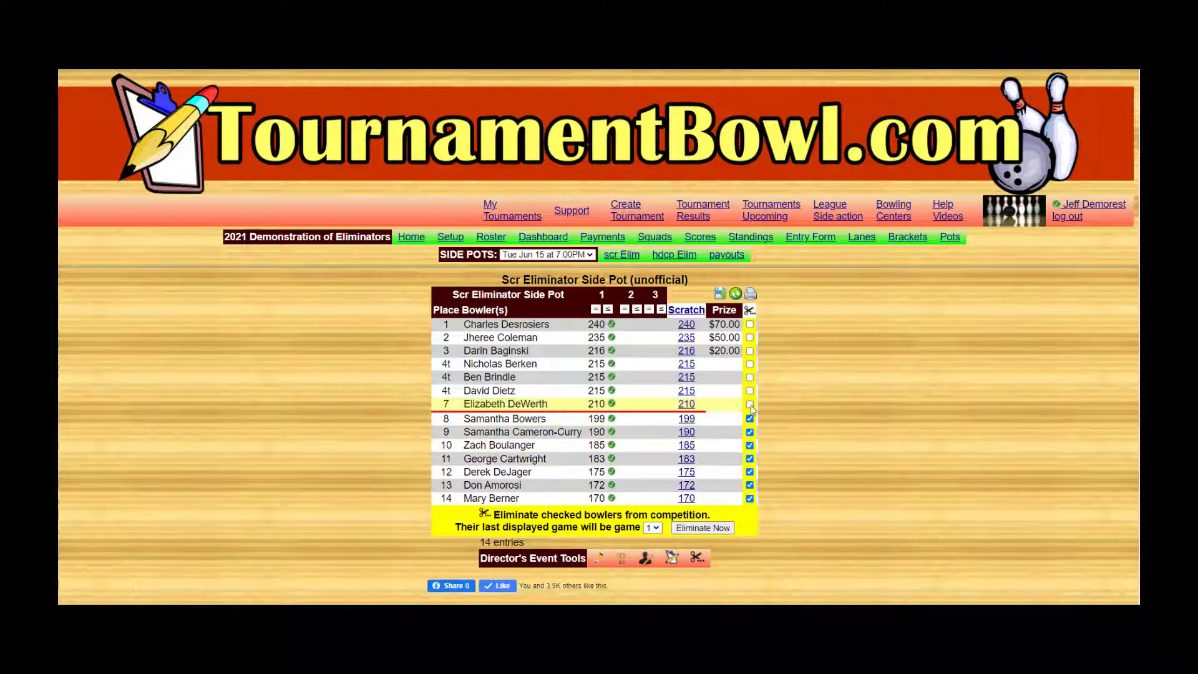
{"action": "left_click", "coordinate": [750, 419]}
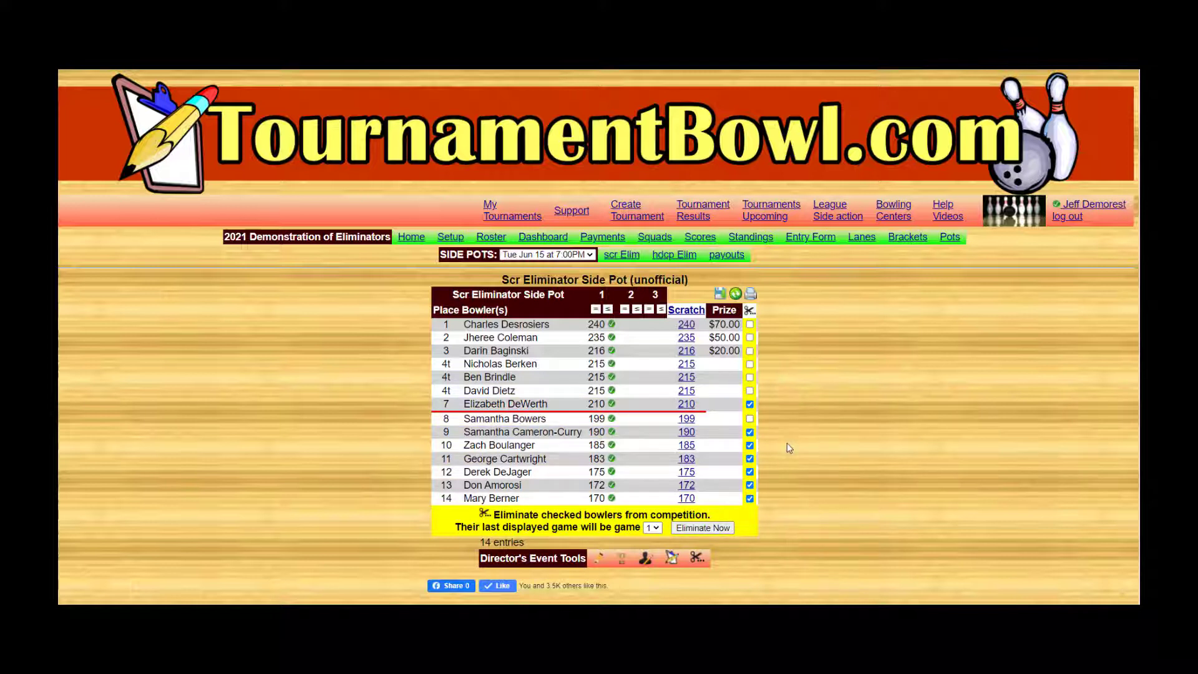
{"action": "left_click", "coordinate": [751, 418]}
{"action": "left_click", "coordinate": [750, 405]}
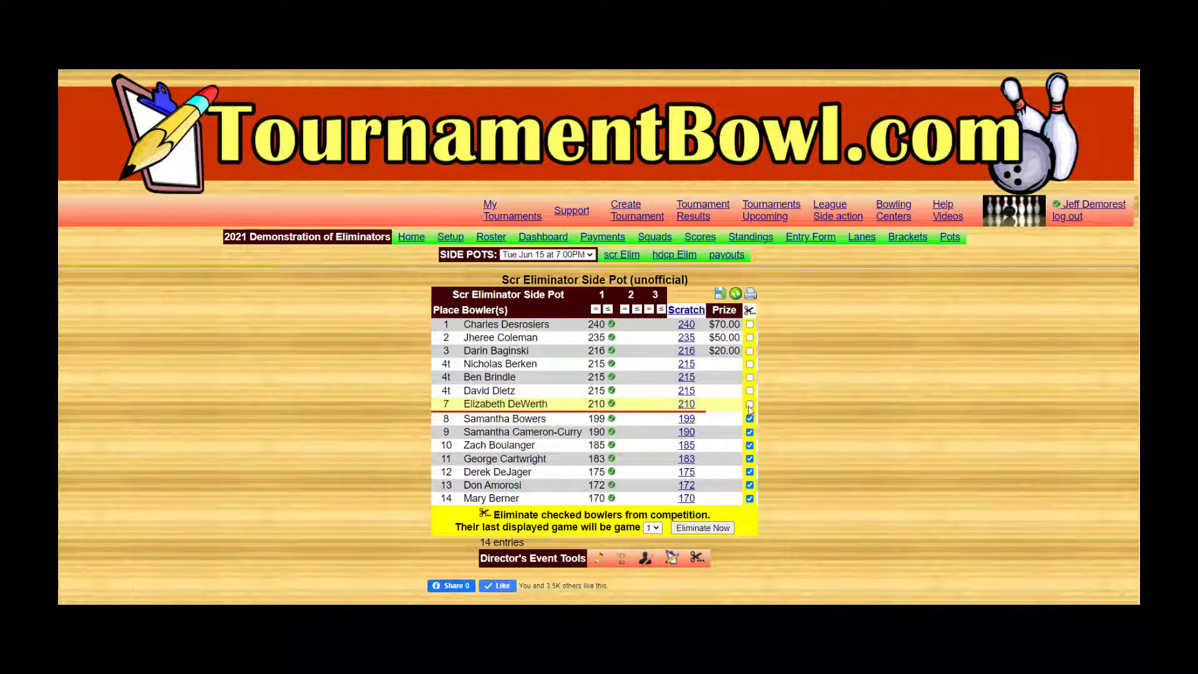
Step: Eliminate the checked bowlers in places 8 to 14 from the Scr Eliminator Side Pot, with game 1 as their last displayed game
{"action": "left_click", "coordinate": [703, 528]}
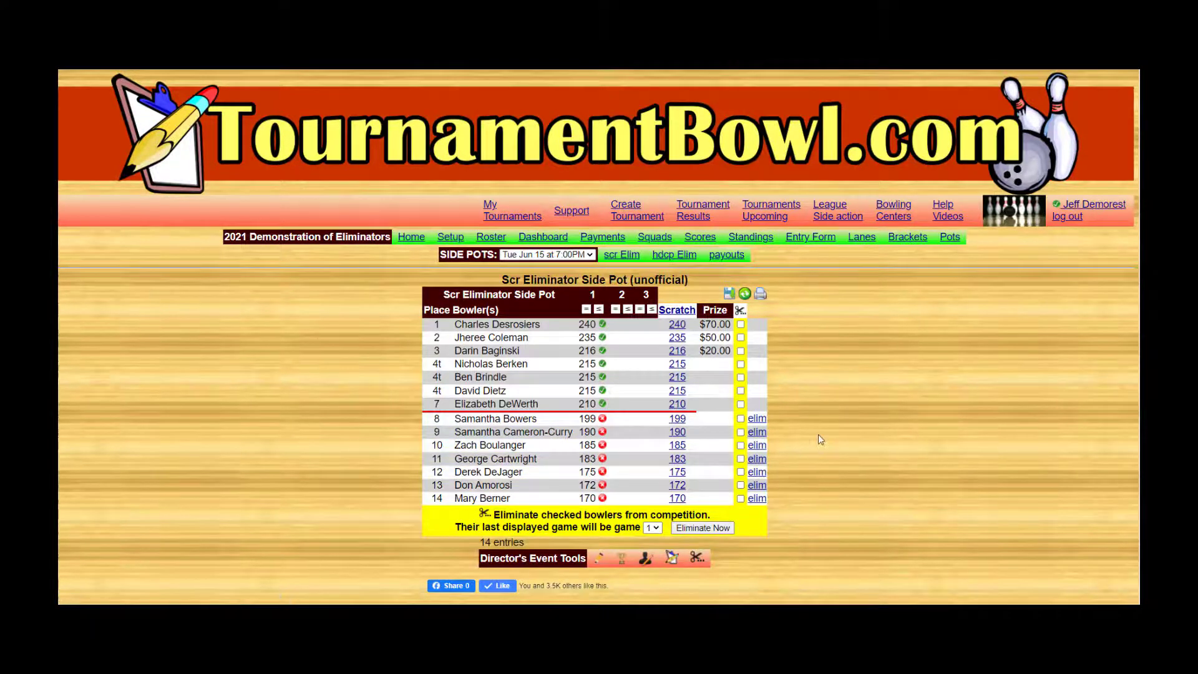
Step: Eliminate the bowlers below the Hdcp Eliminator Side Pot's cut line, places 10 to 18, with game 1 as their last displayed game
{"action": "left_click", "coordinate": [666, 256]}
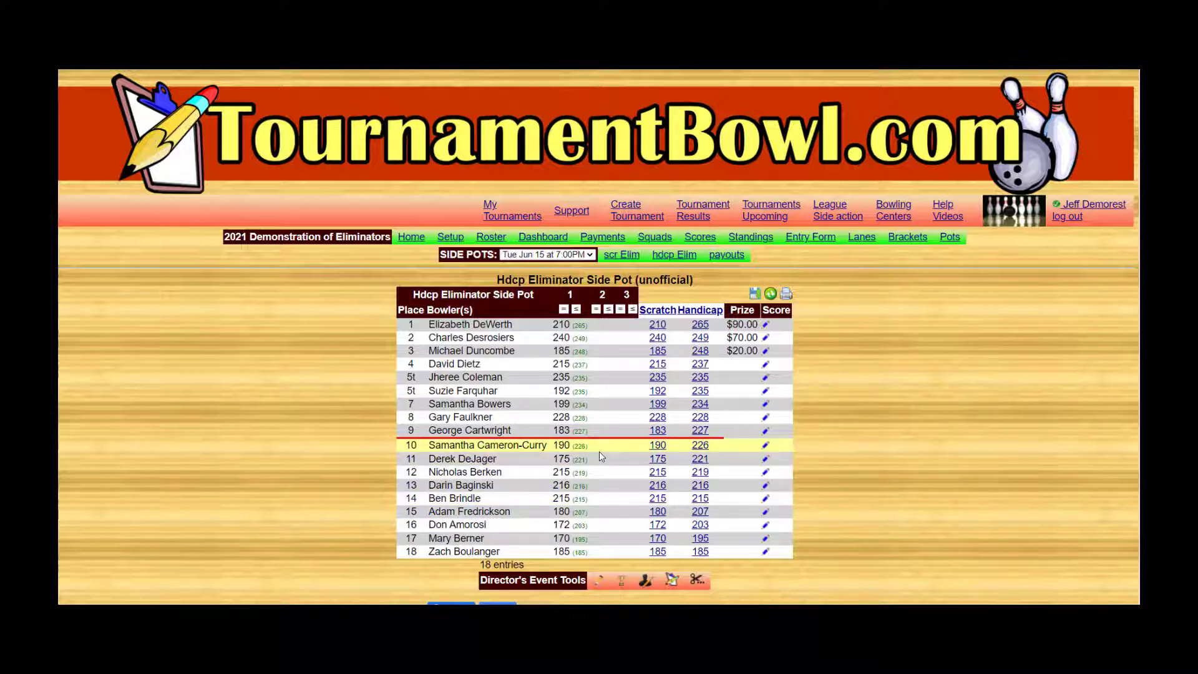
{"action": "left_click", "coordinate": [696, 580]}
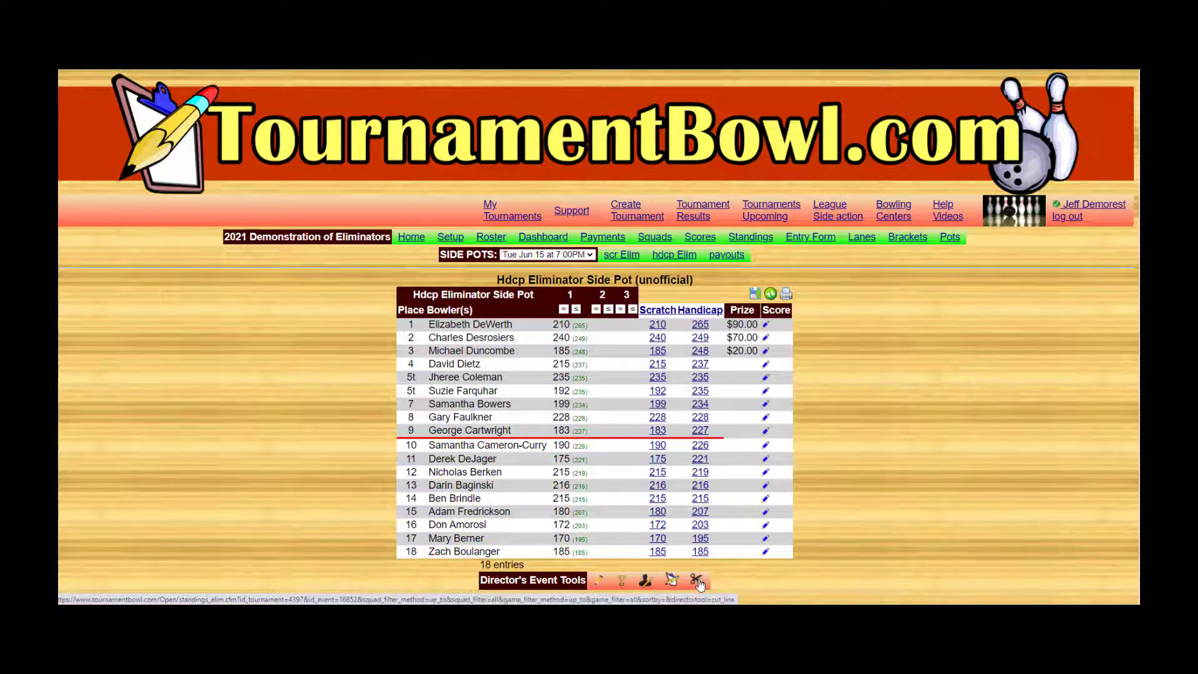
{"action": "scroll", "coordinate": [830, 506], "scroll_direction": "down", "scroll_amount": 2}
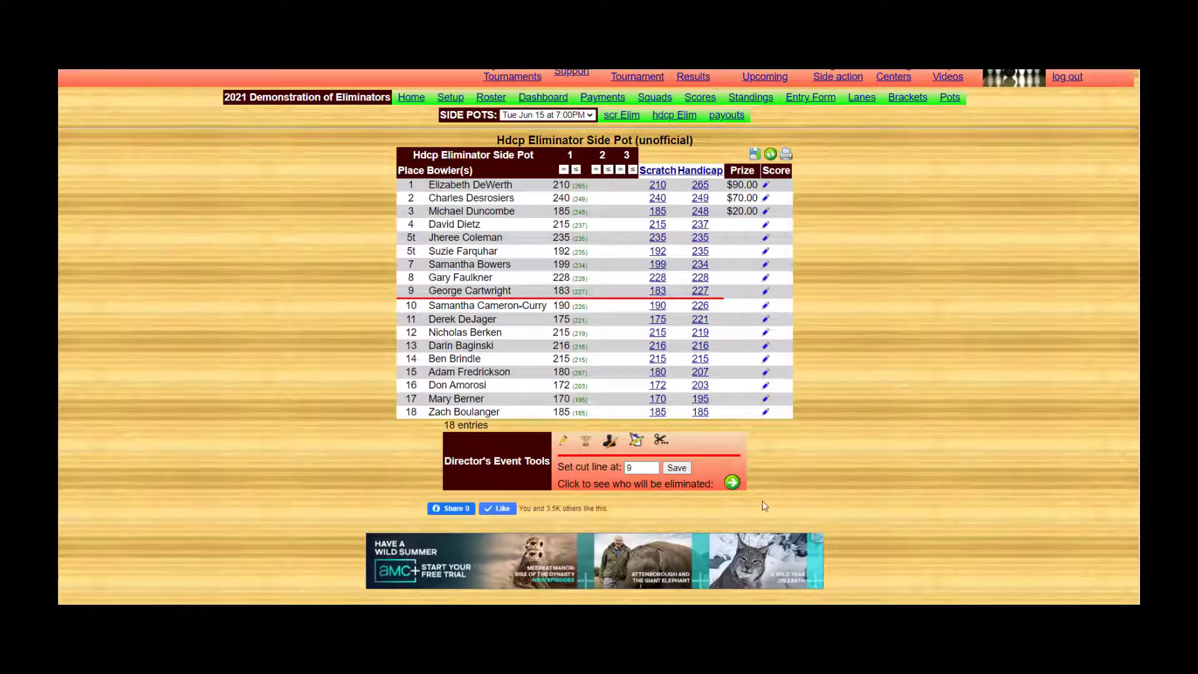
{"action": "left_click", "coordinate": [732, 482]}
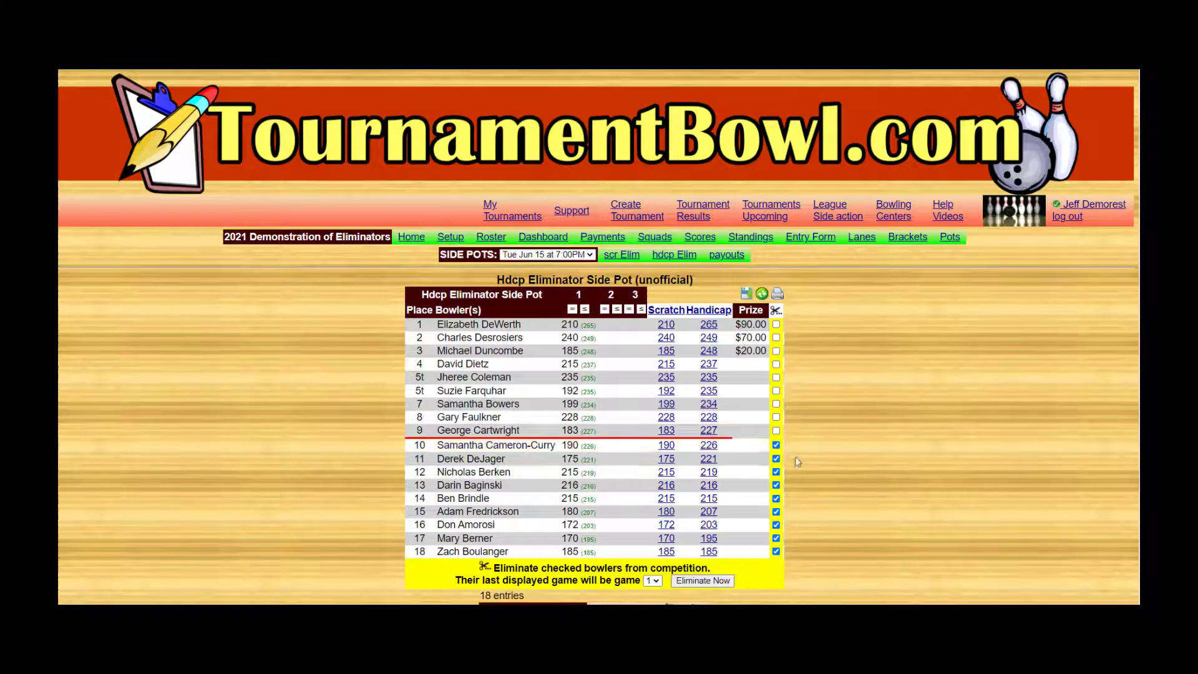
{"action": "scroll", "coordinate": [821, 461], "scroll_direction": "down", "scroll_amount": 1}
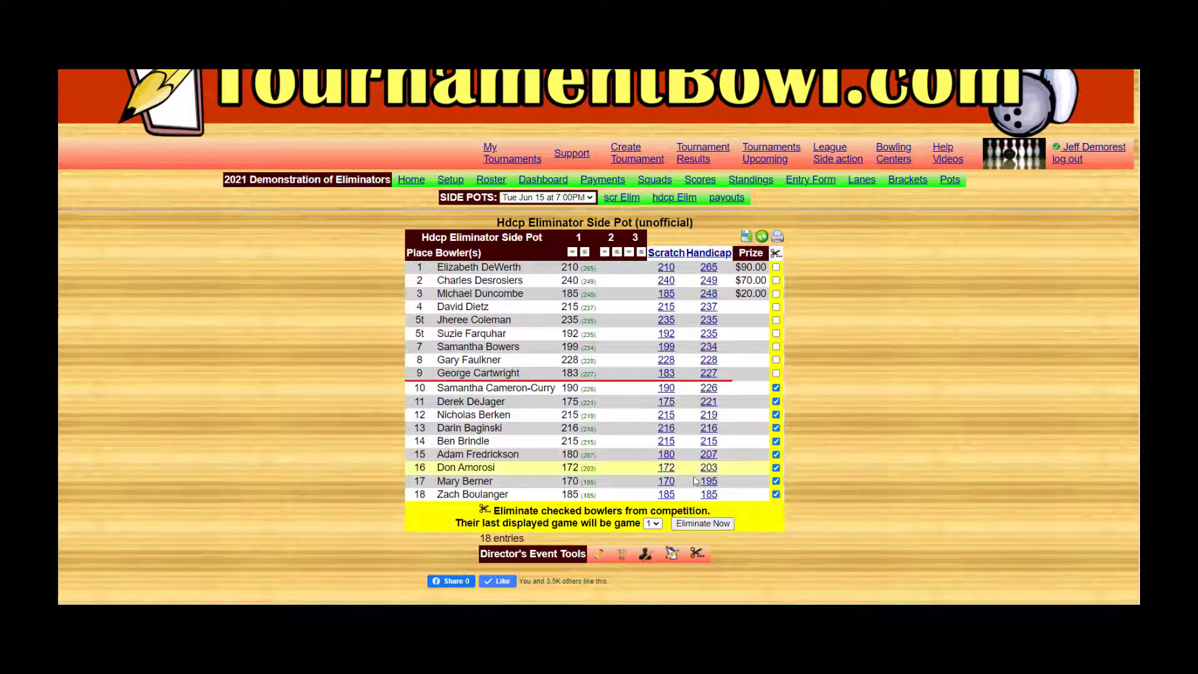
{"action": "left_click", "coordinate": [703, 524]}
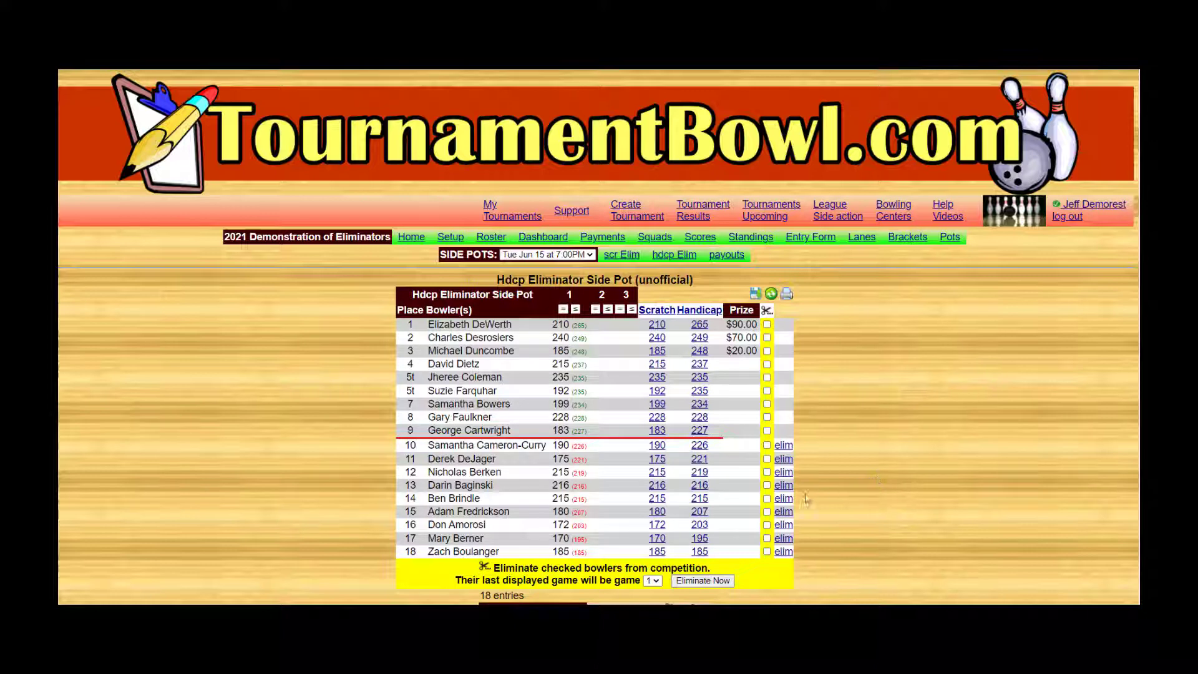
{"action": "scroll", "coordinate": [841, 493], "scroll_direction": "down", "scroll_amount": 1}
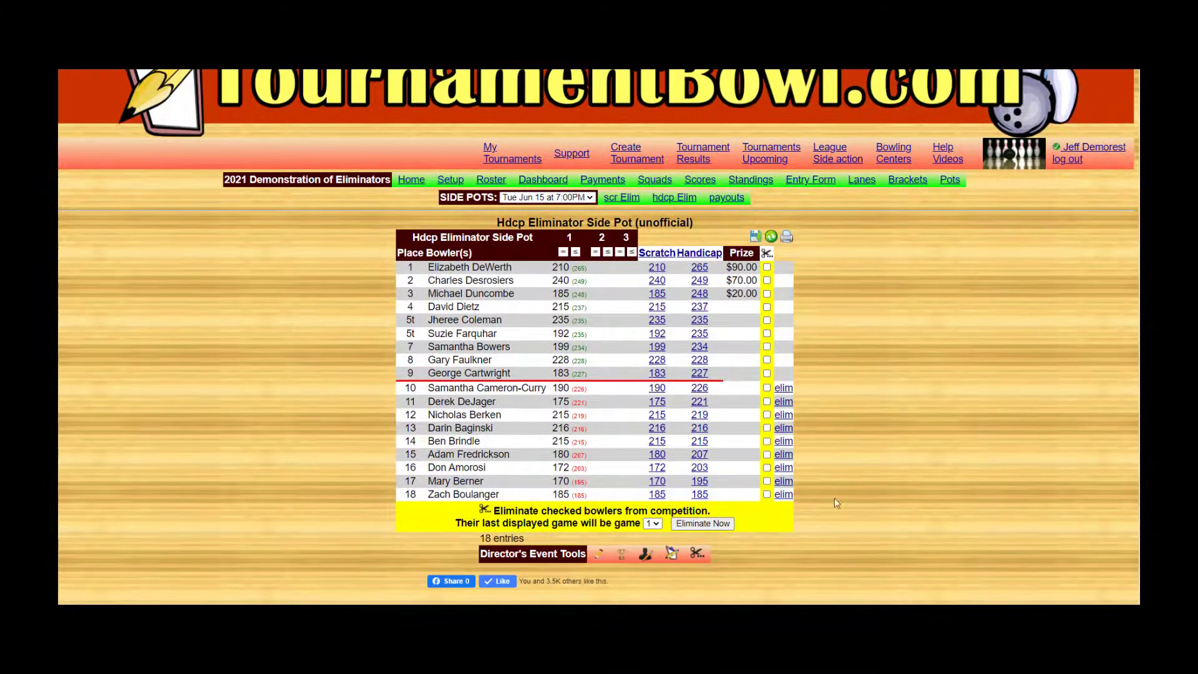
Step: Set the Hdcp Eliminator Side Pot's cut line at 5 and save it
{"action": "left_click", "coordinate": [697, 553]}
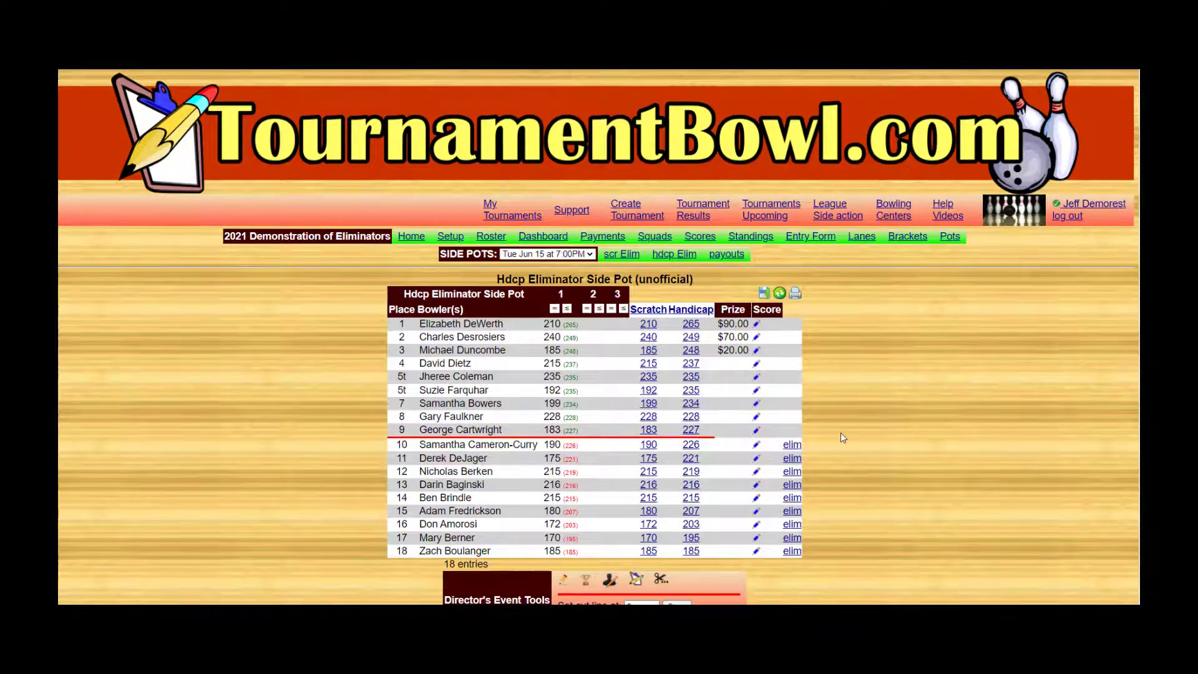
{"action": "scroll", "coordinate": [790, 444], "scroll_direction": "down", "scroll_amount": 2}
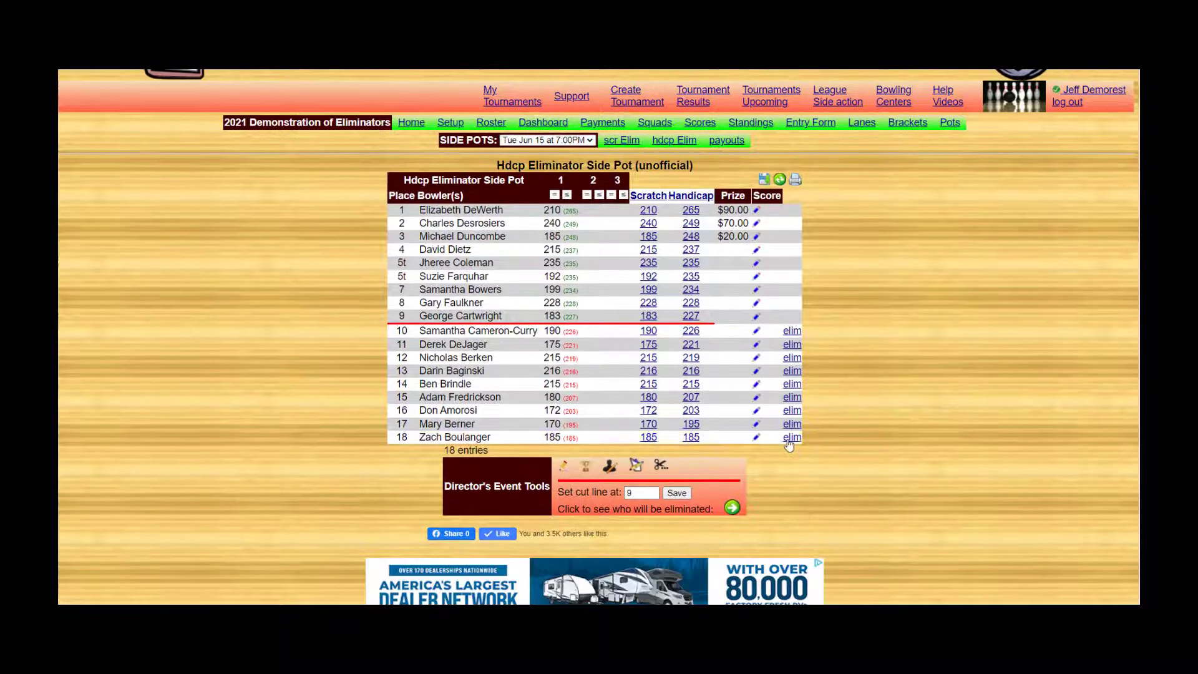
{"action": "double_click", "coordinate": [643, 493]}
{"action": "type", "text": "5"}
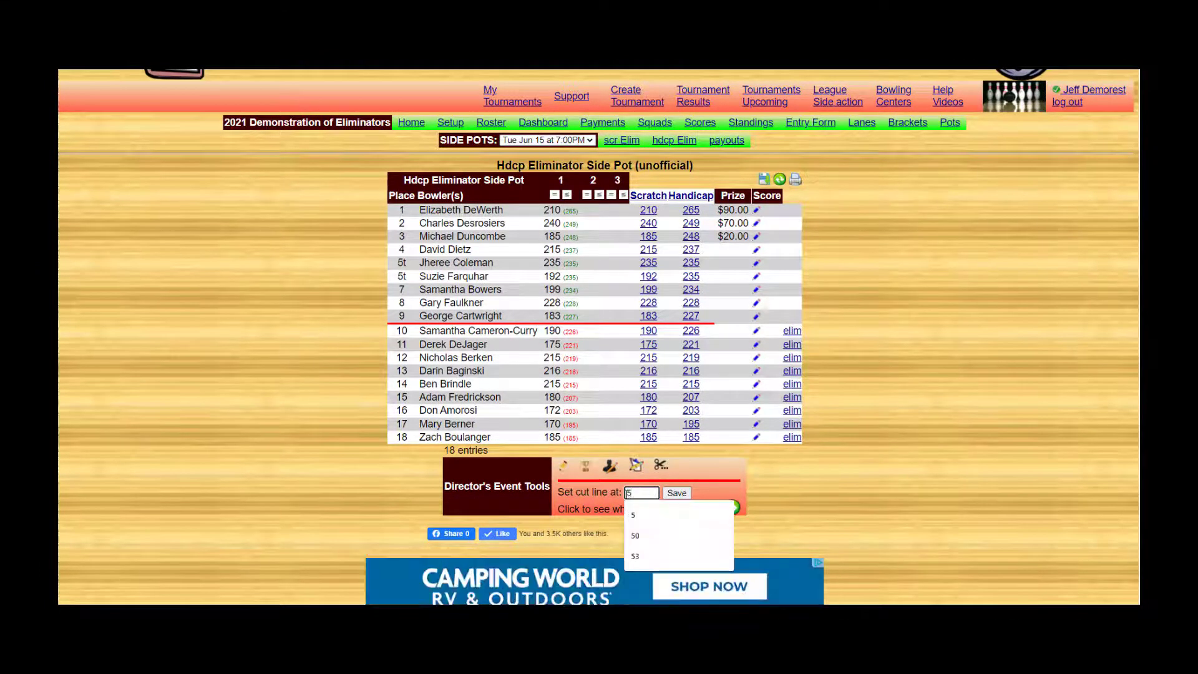
{"action": "left_click", "coordinate": [677, 493]}
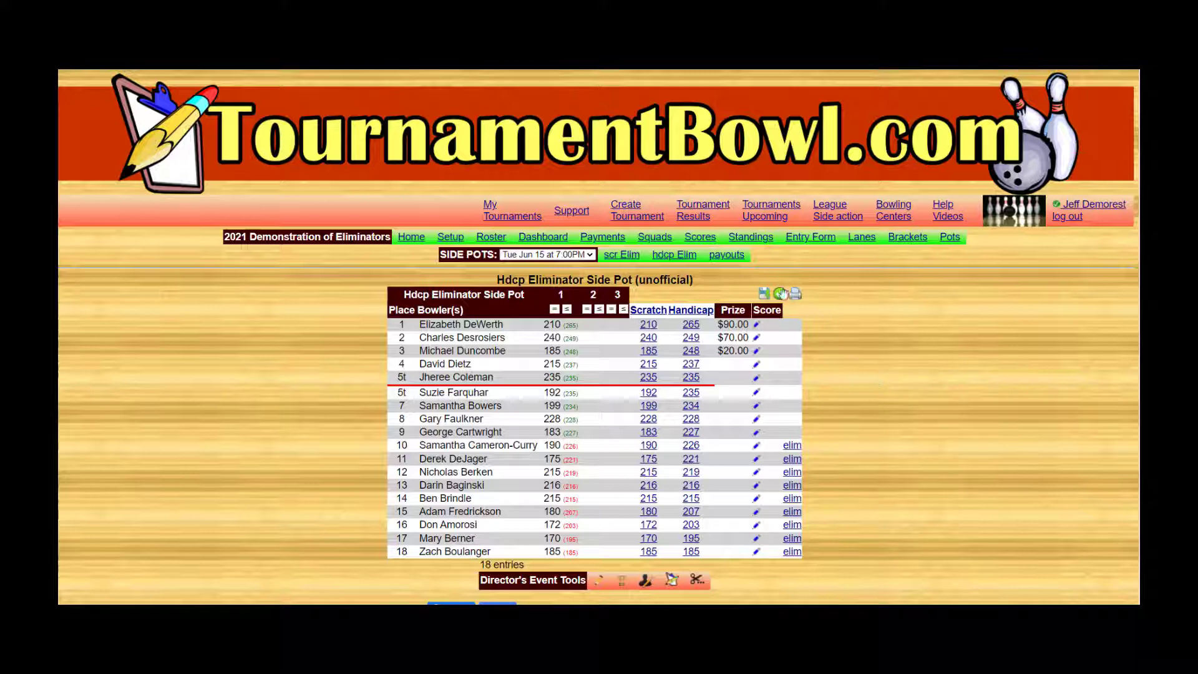
Step: Set the Scr Eliminator Side Pot's cut line at 4 and save it
{"action": "left_click", "coordinate": [638, 258]}
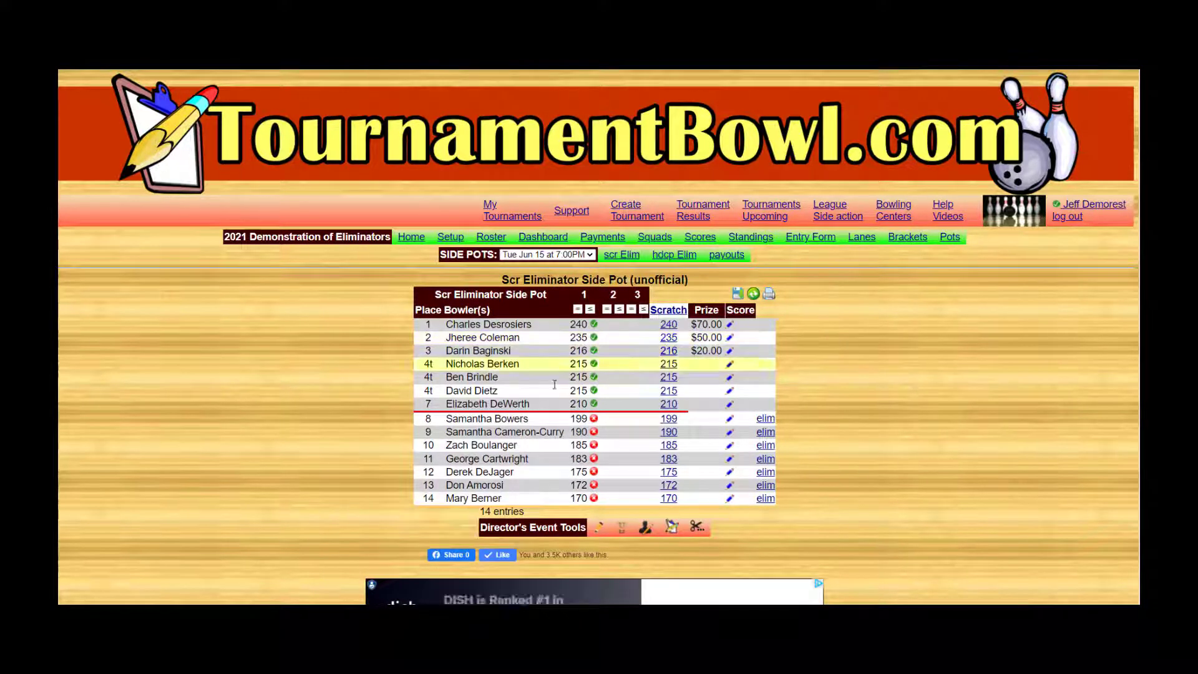
{"action": "left_click", "coordinate": [697, 528]}
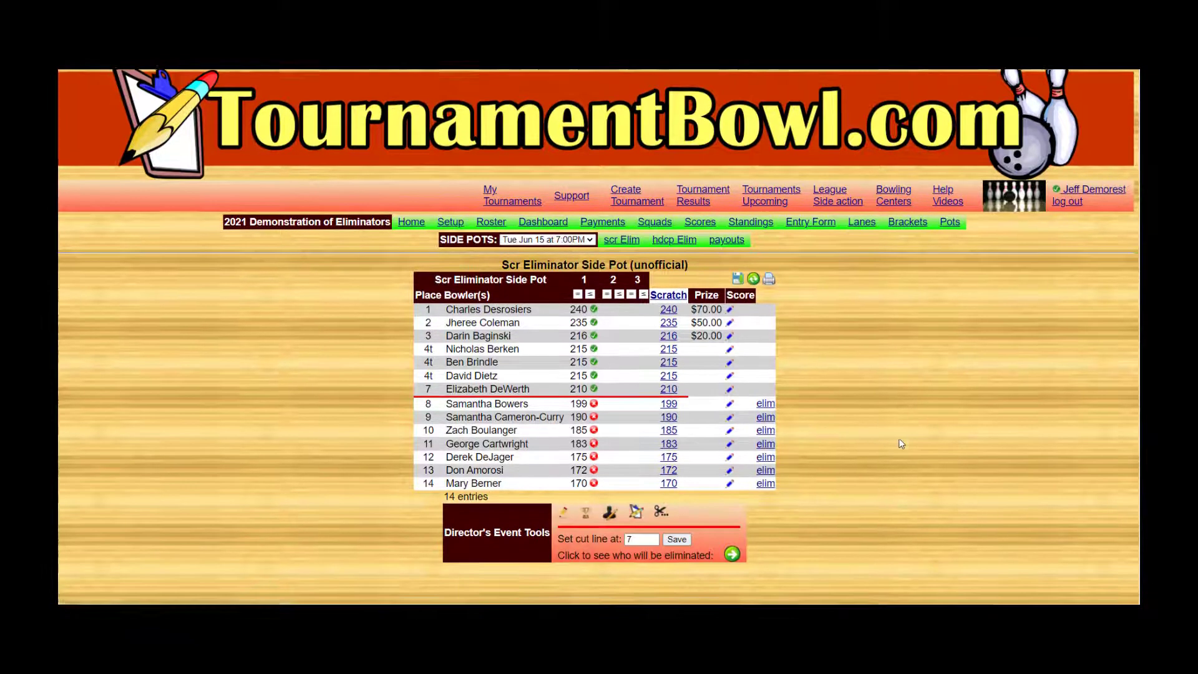
{"action": "scroll", "coordinate": [661, 499], "scroll_direction": "down", "scroll_amount": 2}
{"action": "left_click_drag", "start_coordinate": [644, 468], "coordinate": [621, 463]}
{"action": "type", "text": "4"}
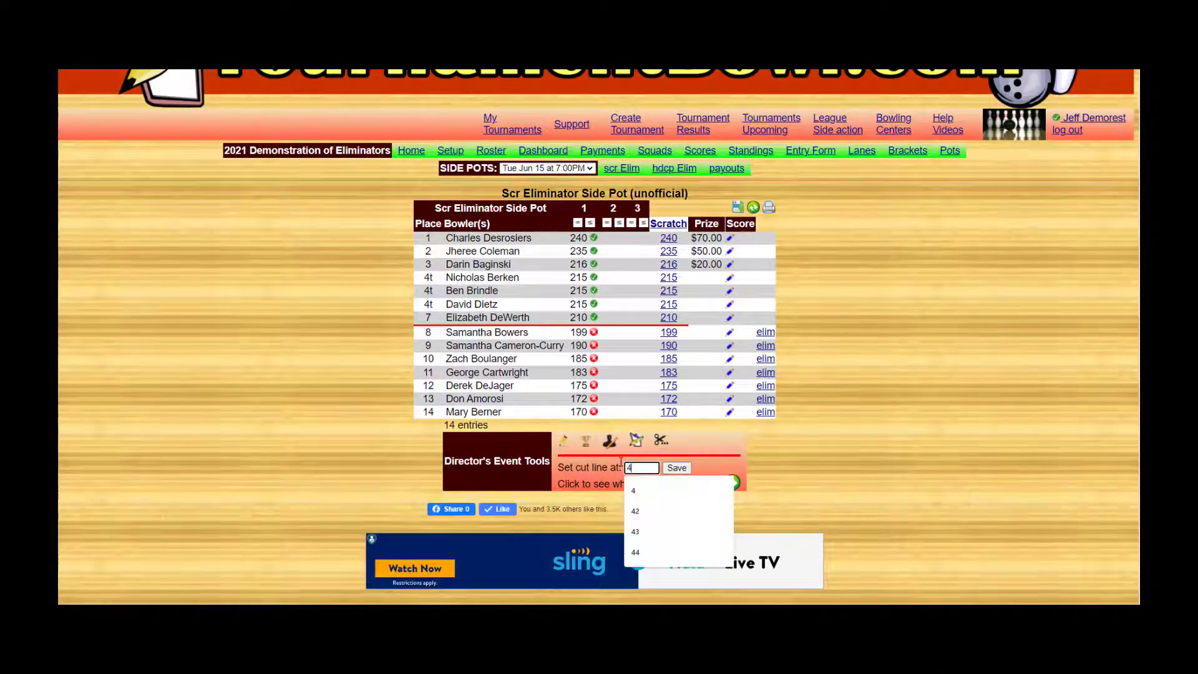
{"action": "key", "text": "Return"}
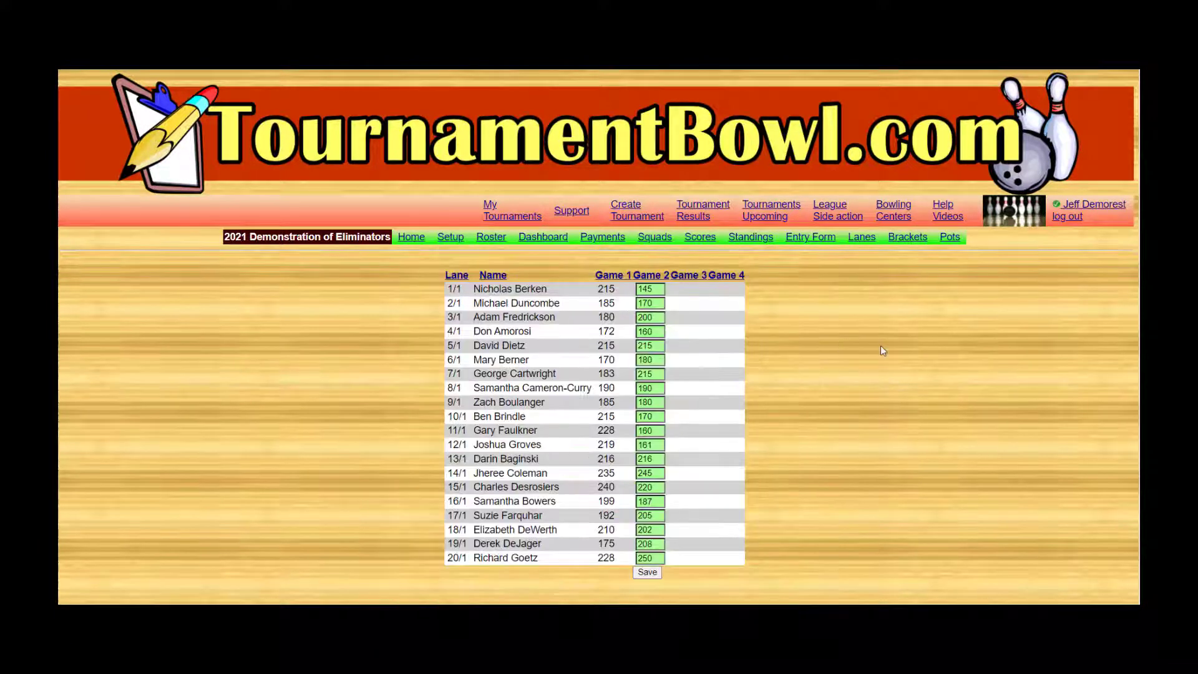
Step: Eliminate the Scr Eliminator Side Pot bowlers in places 5 to 7, with game 2 as their last displayed game
{"action": "left_click", "coordinate": [952, 239]}
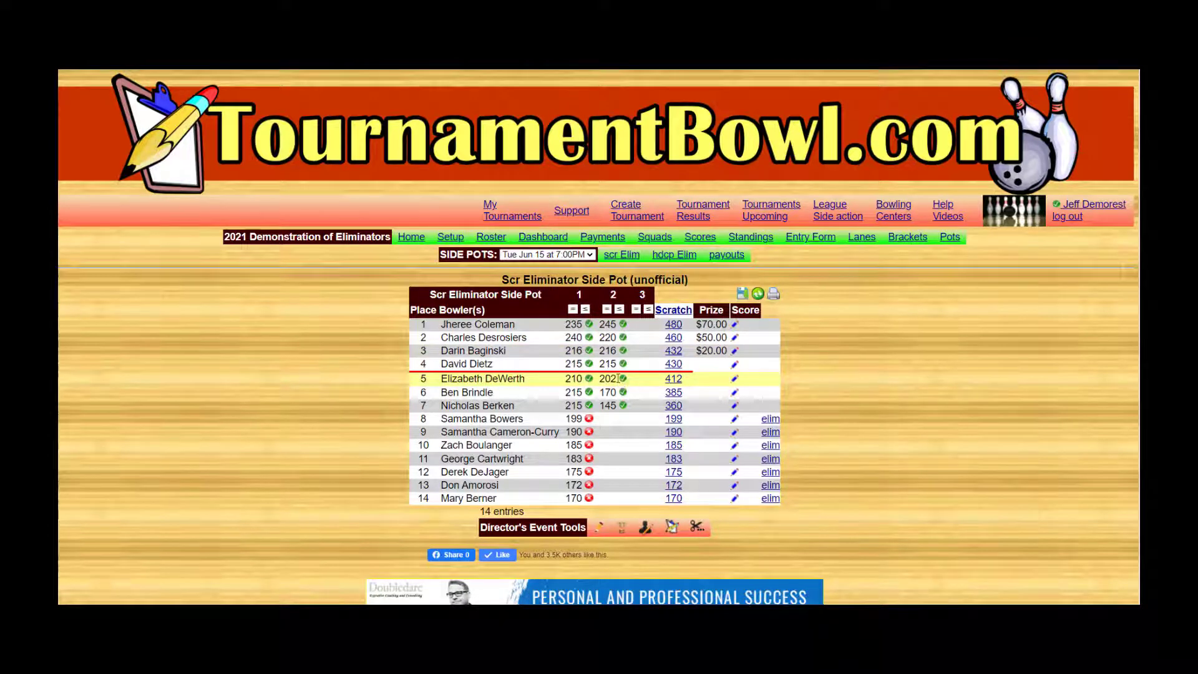
{"action": "left_click", "coordinate": [697, 530]}
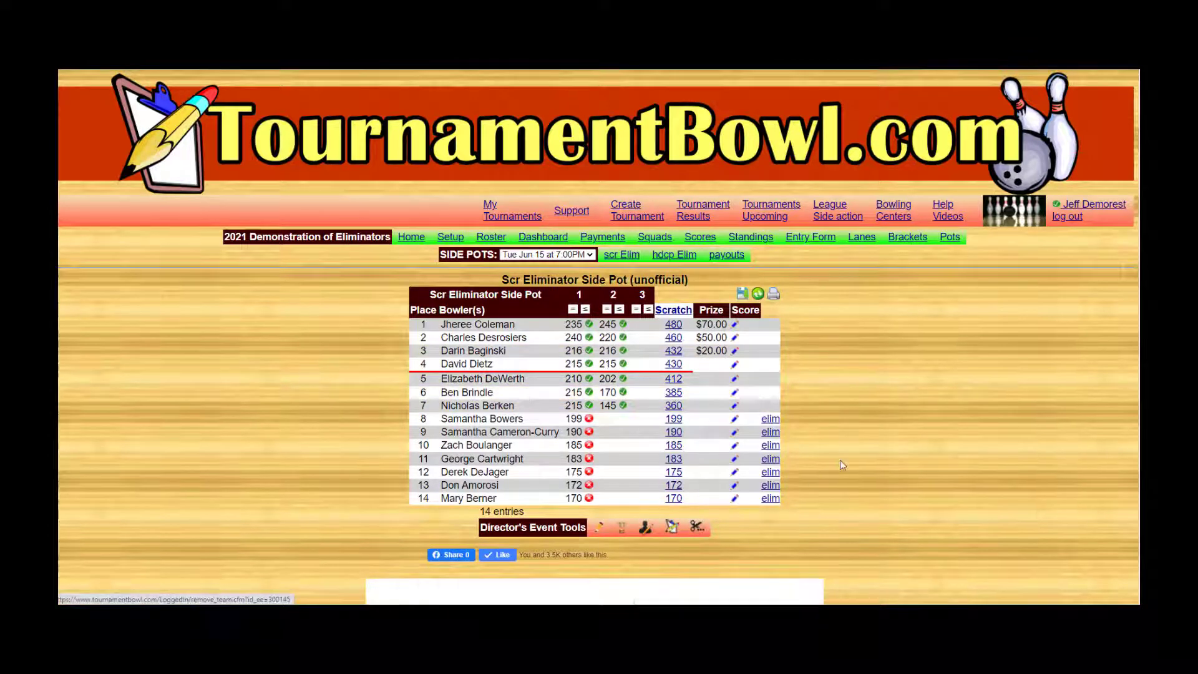
{"action": "scroll", "coordinate": [840, 460], "scroll_direction": "down", "scroll_amount": 1}
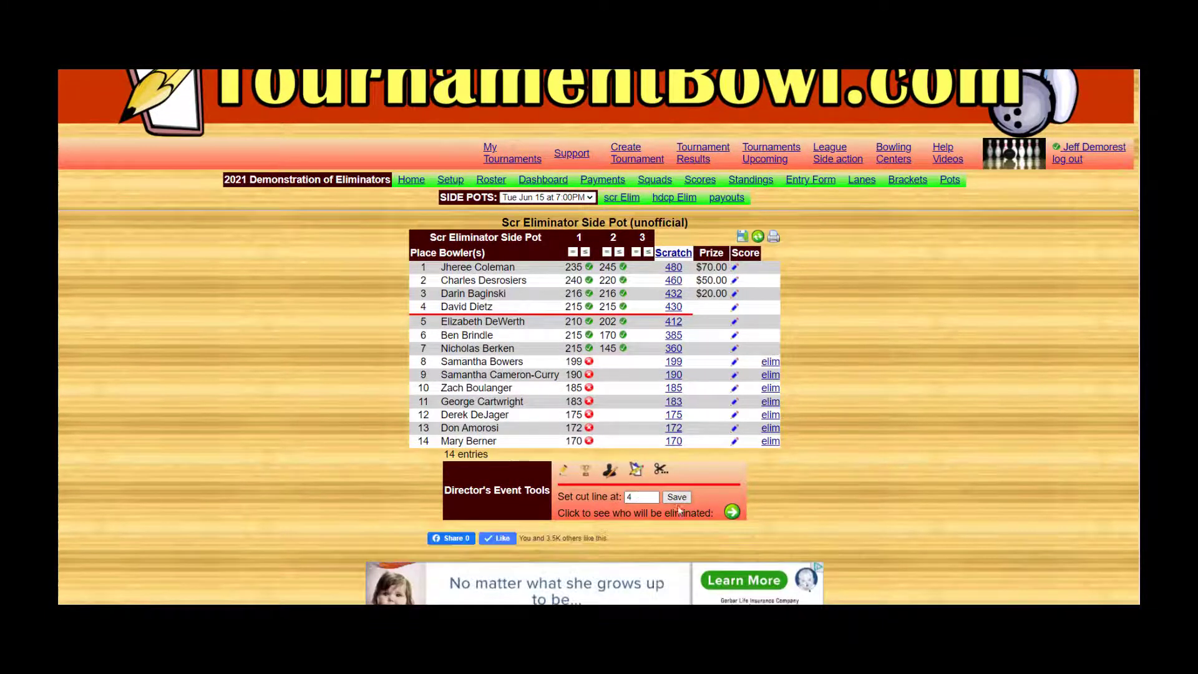
{"action": "left_click", "coordinate": [732, 512]}
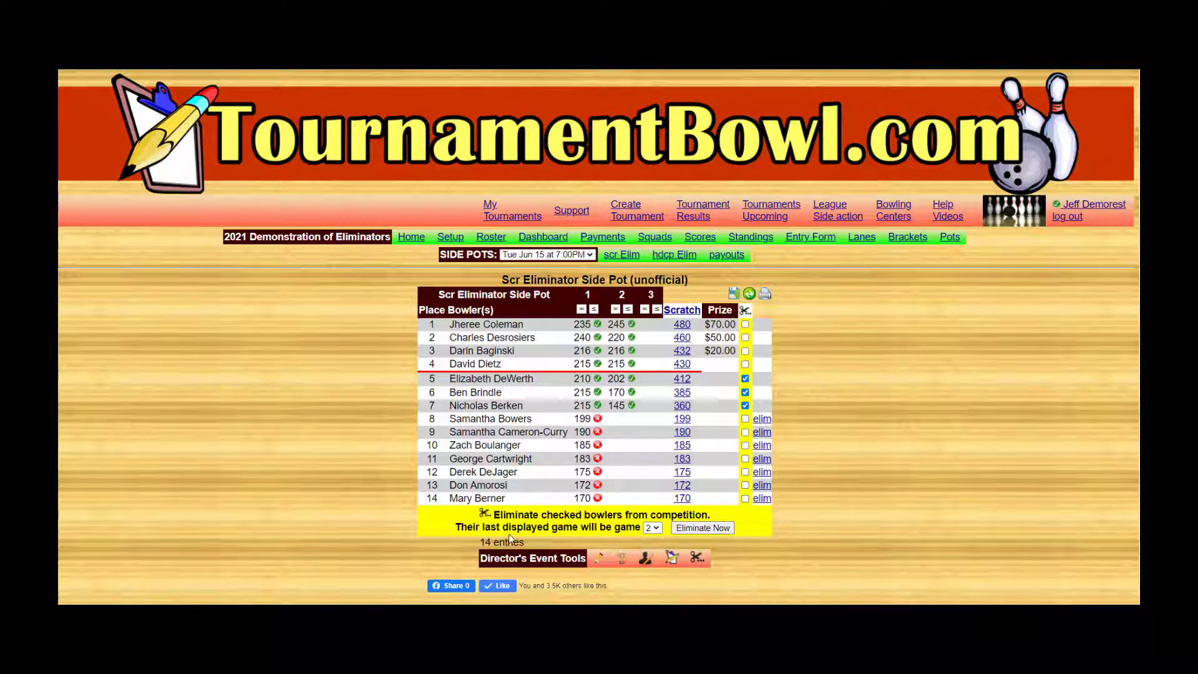
{"action": "left_click", "coordinate": [656, 528]}
{"action": "left_click", "coordinate": [656, 529]}
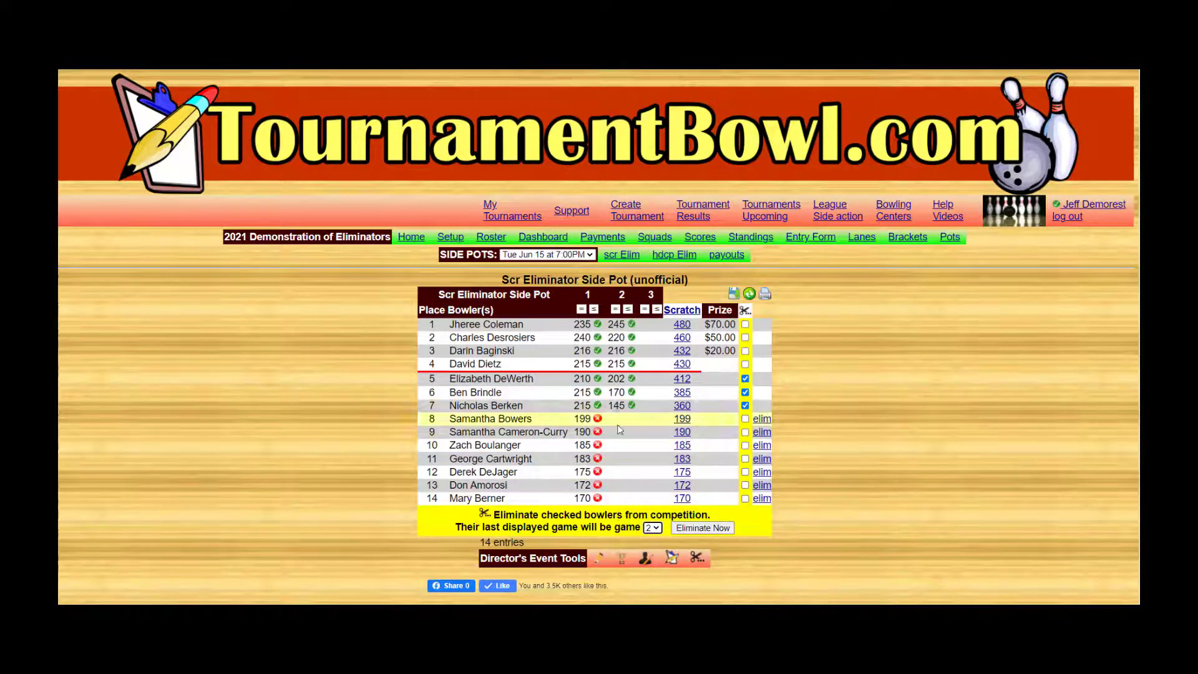
{"action": "left_click", "coordinate": [701, 527]}
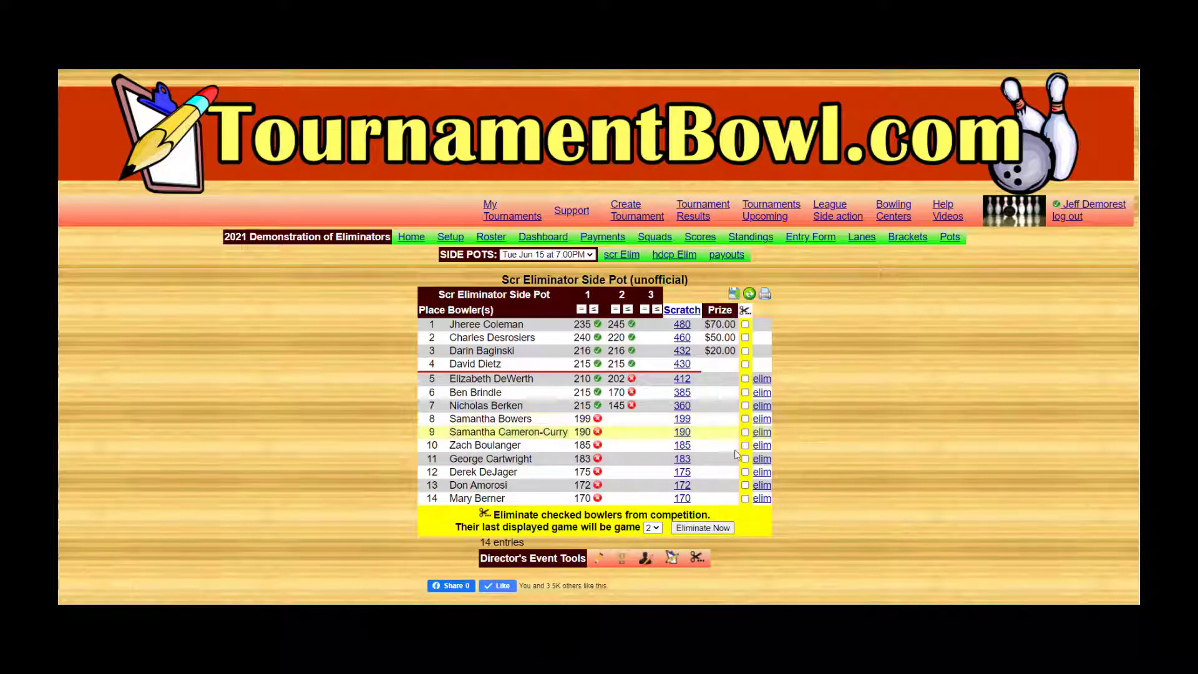
Step: Set the Scr Eliminator Side Pot's cut line at 3 and save it
{"action": "left_click", "coordinate": [696, 558]}
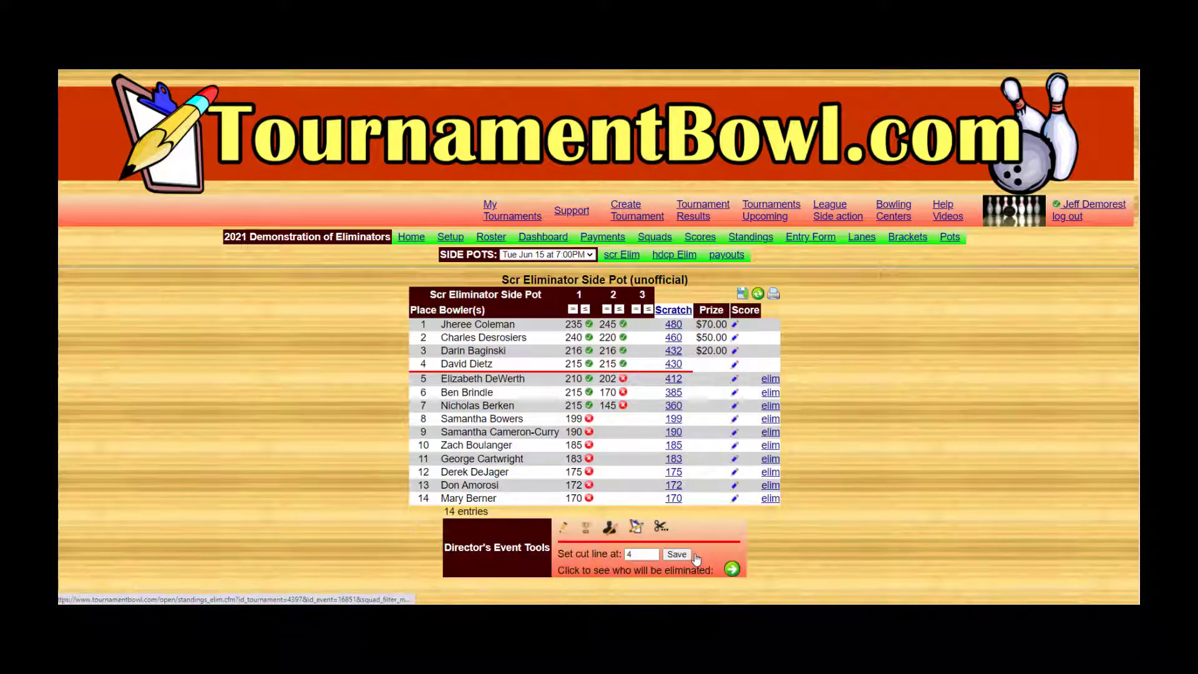
{"action": "double_click", "coordinate": [642, 554]}
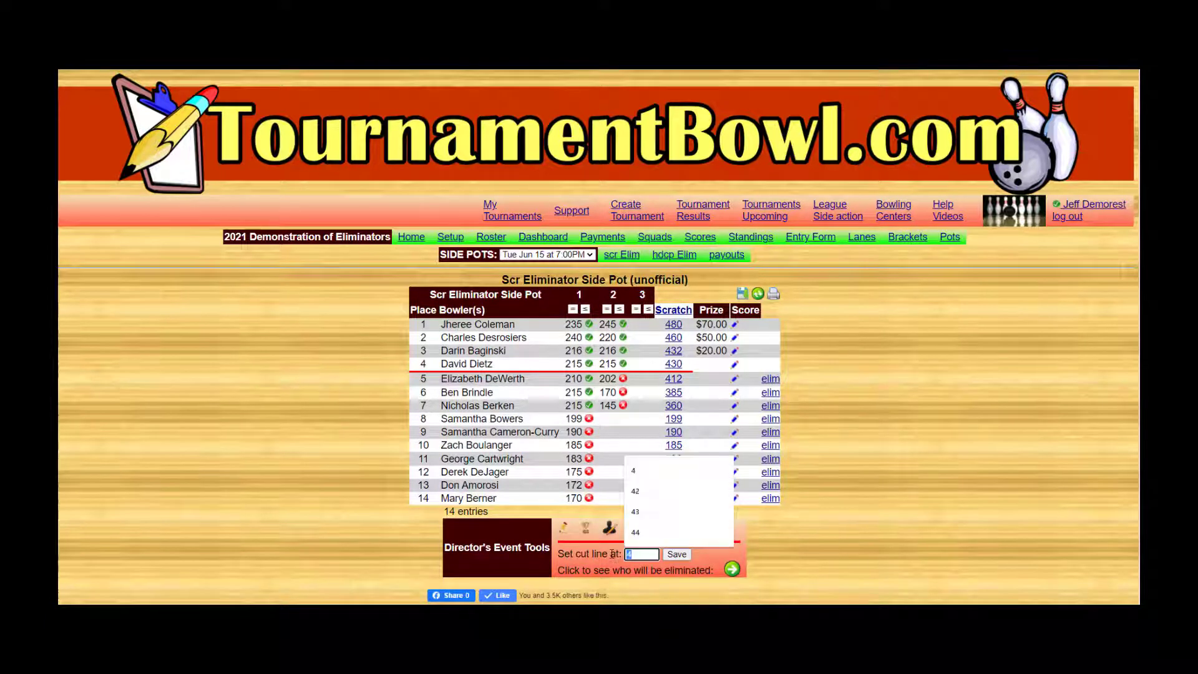
{"action": "left_click", "coordinate": [680, 555]}
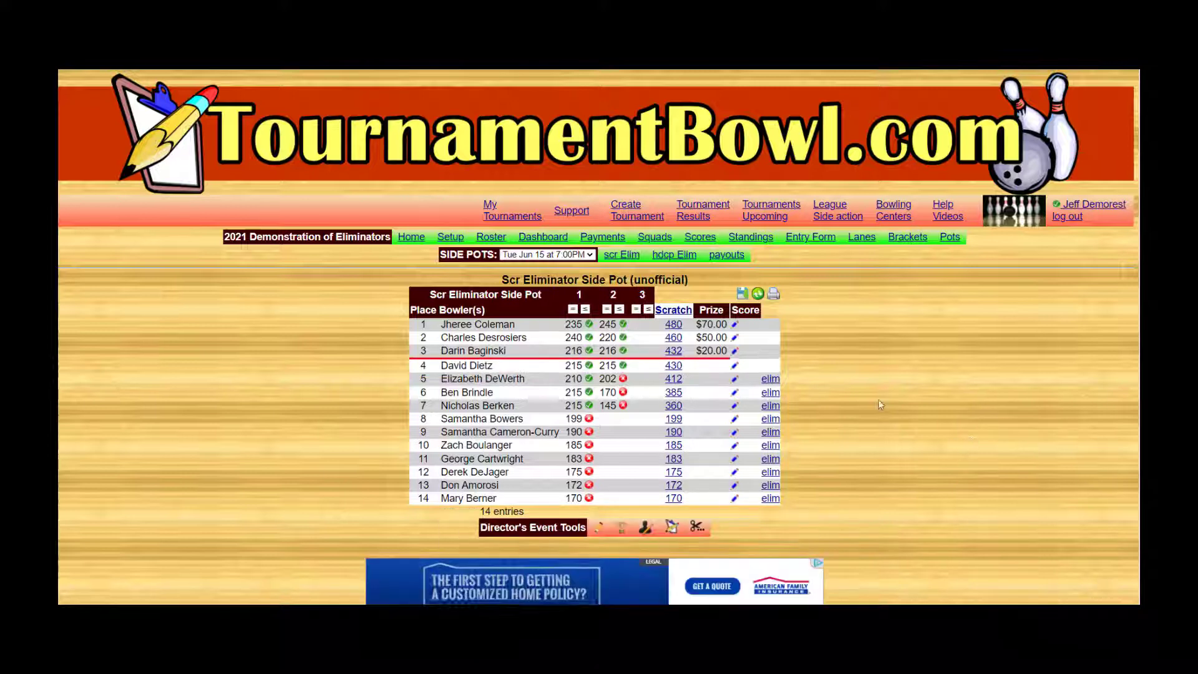
Step: Check the Hdcp Eliminator Side Pot standings sorted by the game 2 subtotal, and return to the default order
{"action": "left_click", "coordinate": [686, 255]}
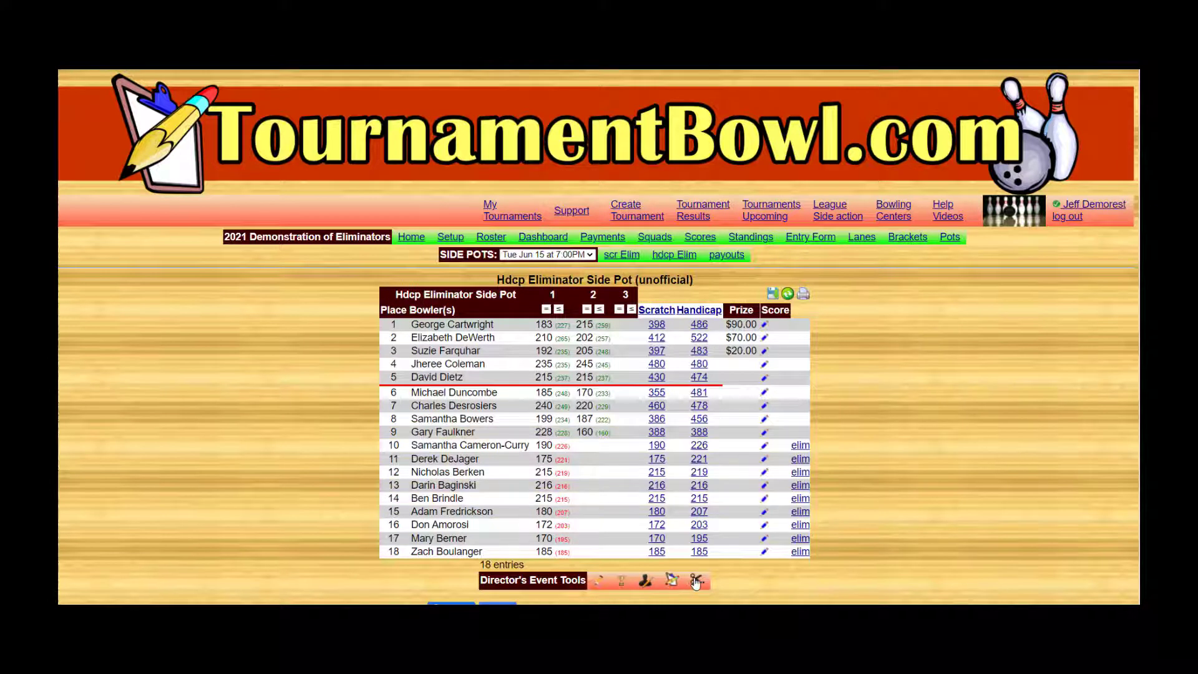
{"action": "mouse_move", "coordinate": [698, 582]}
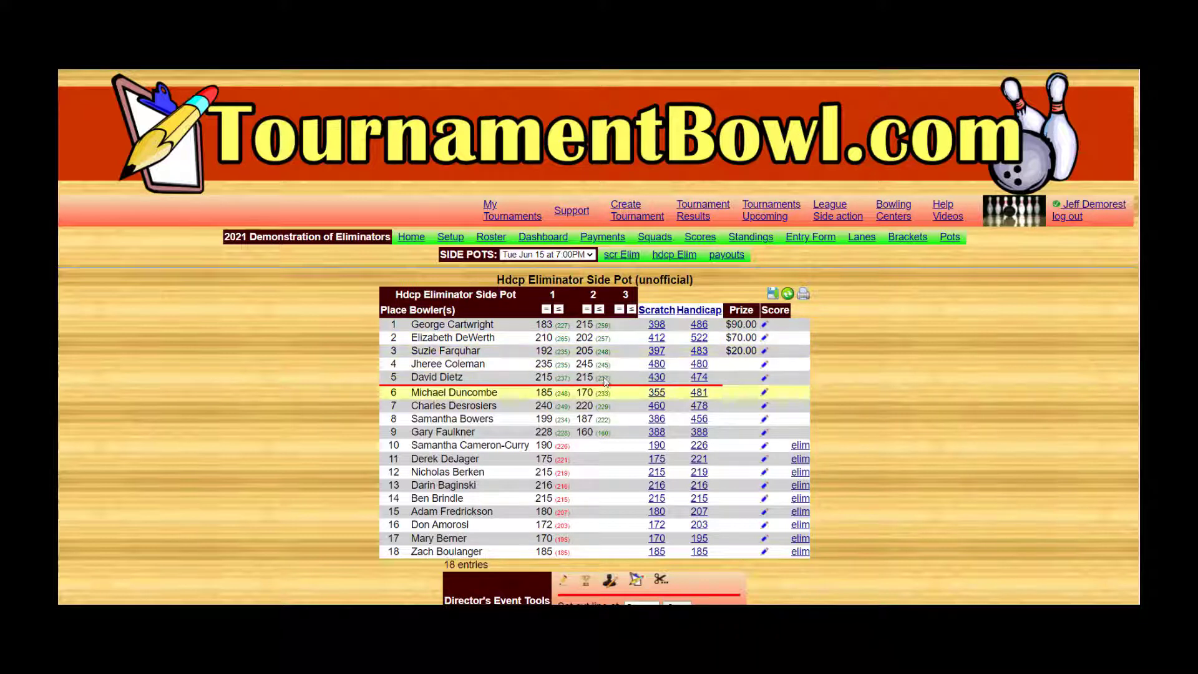
{"action": "left_click", "coordinate": [600, 310]}
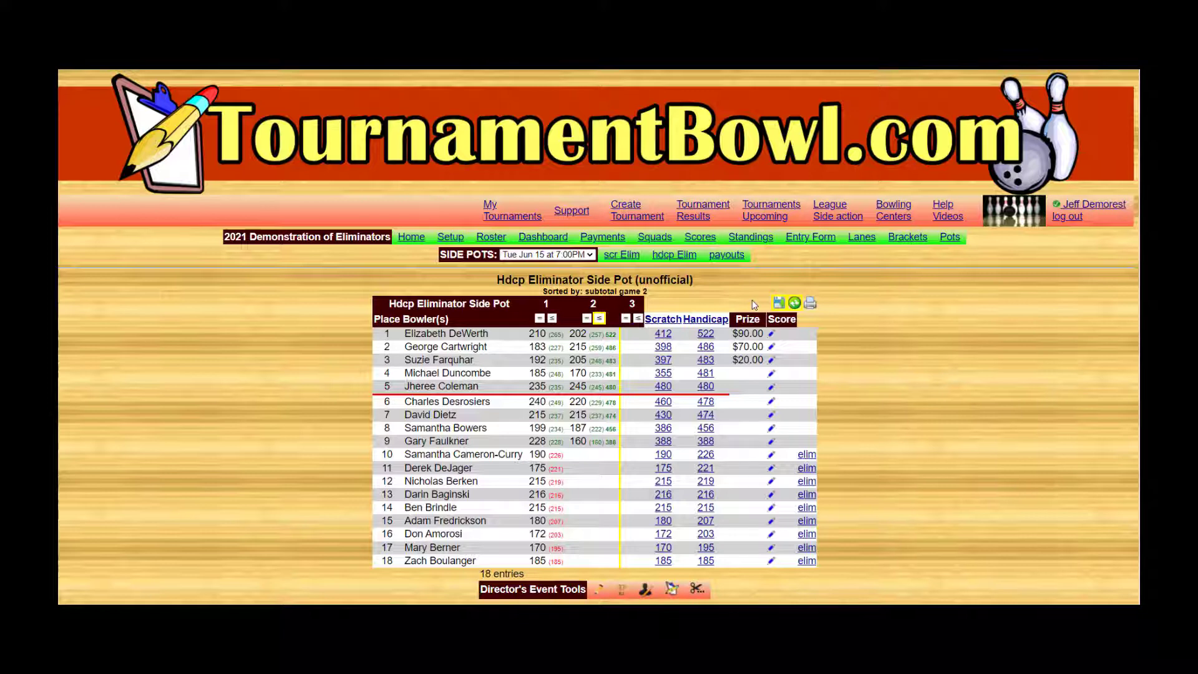
{"action": "left_click", "coordinate": [794, 303]}
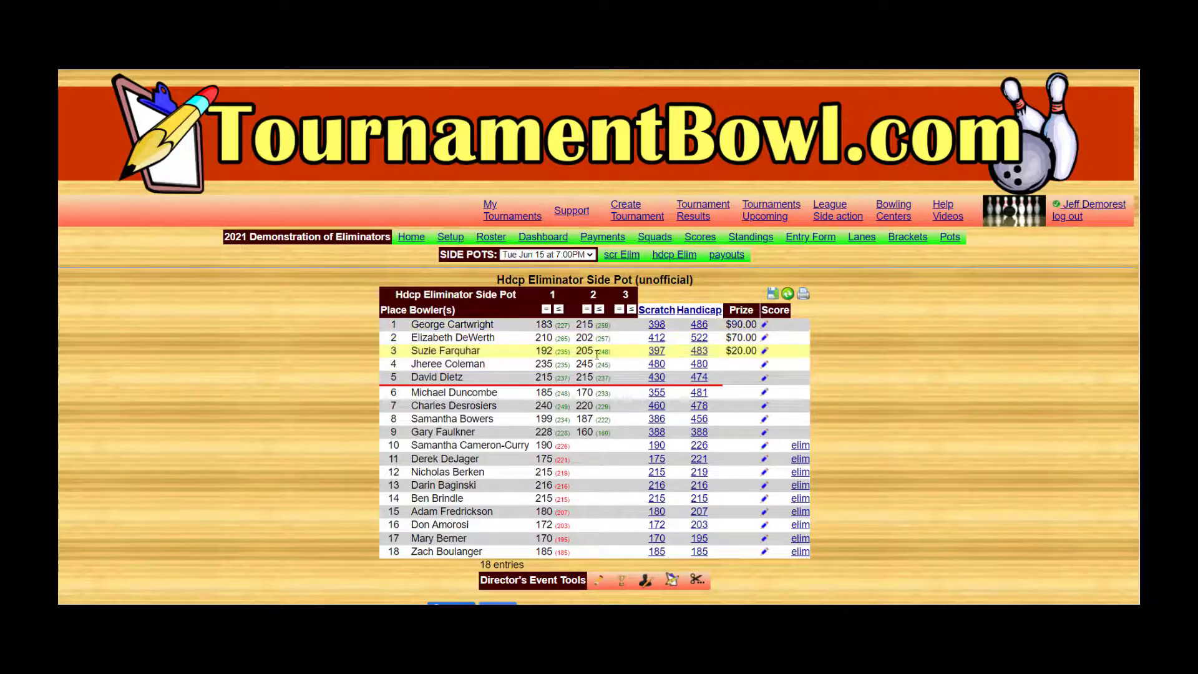
Step: Eliminate the Hdcp Eliminator Side Pot bowlers in places 6 to 9, with game 2 as their last displayed game
{"action": "left_click", "coordinate": [696, 580]}
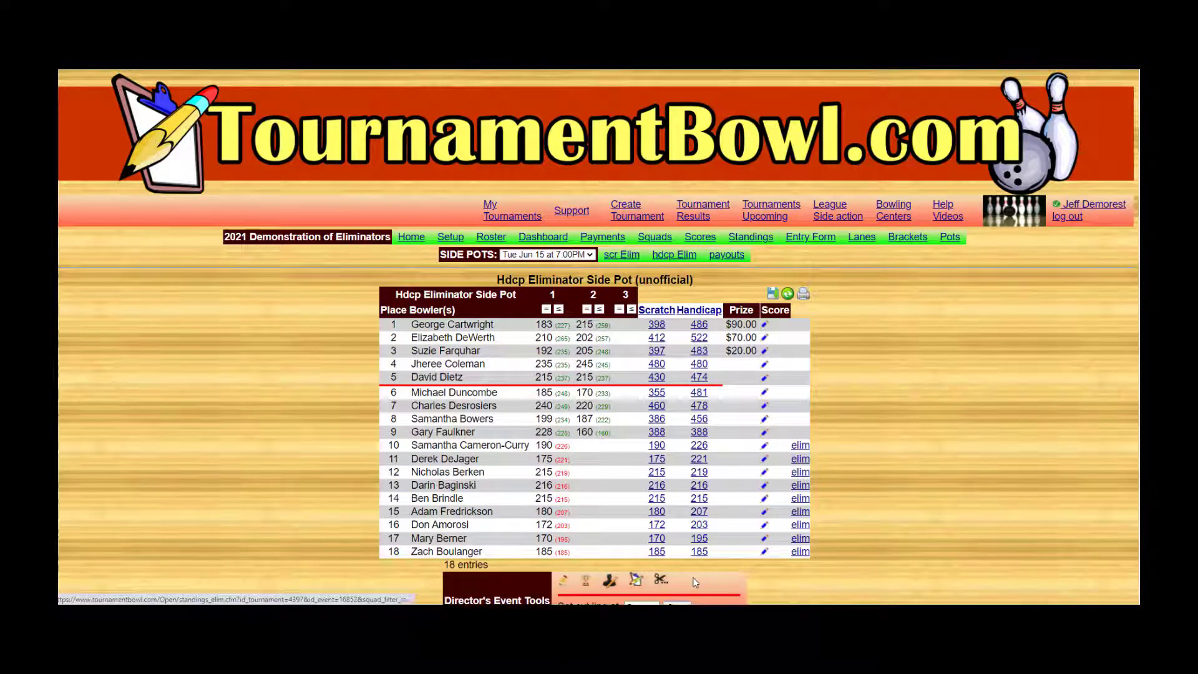
{"action": "scroll", "coordinate": [718, 565], "scroll_direction": "down", "scroll_amount": 1}
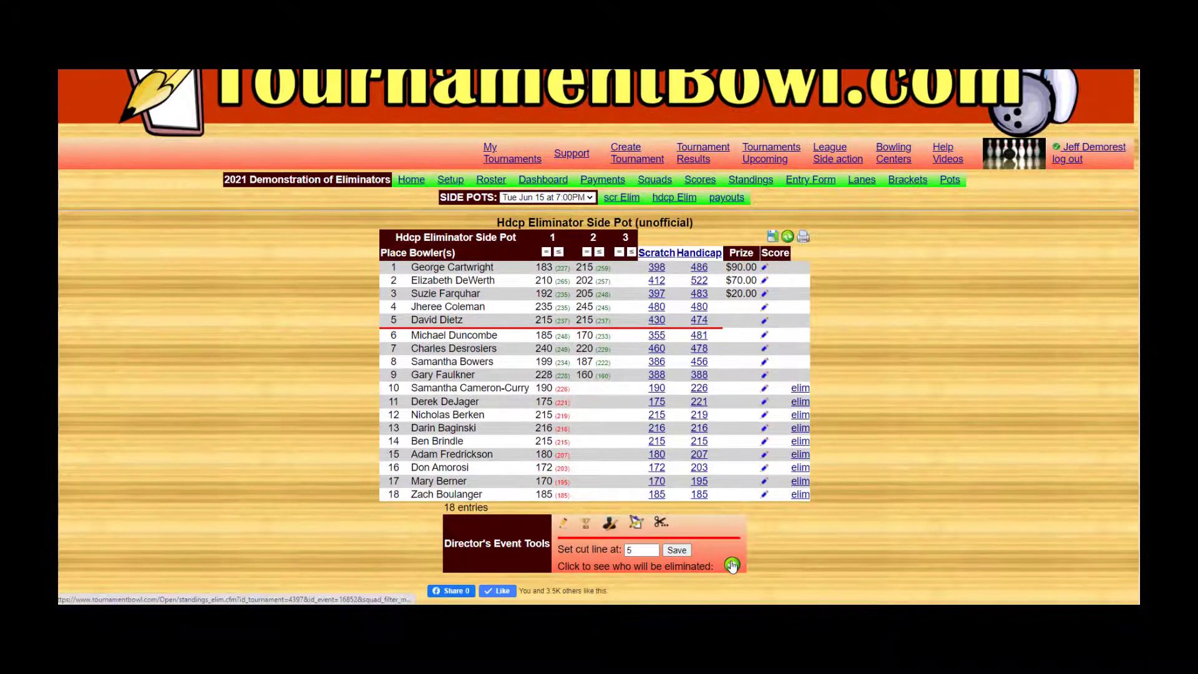
{"action": "left_click", "coordinate": [732, 565]}
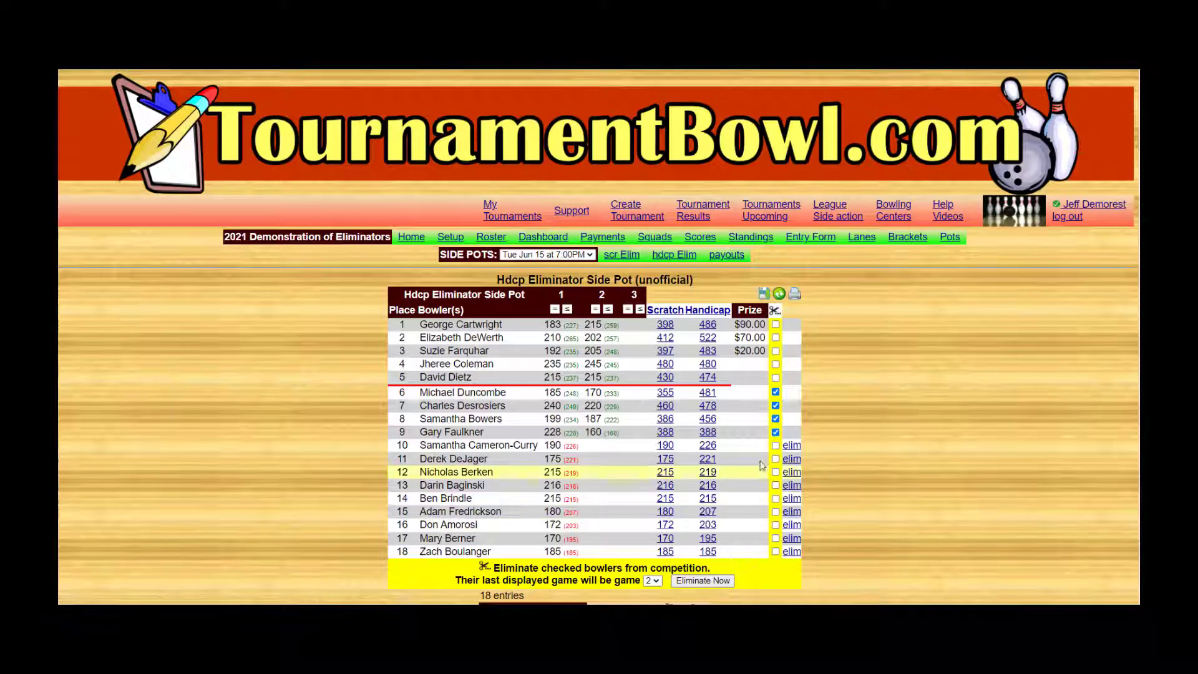
{"action": "scroll", "coordinate": [811, 479], "scroll_direction": "down", "scroll_amount": 1}
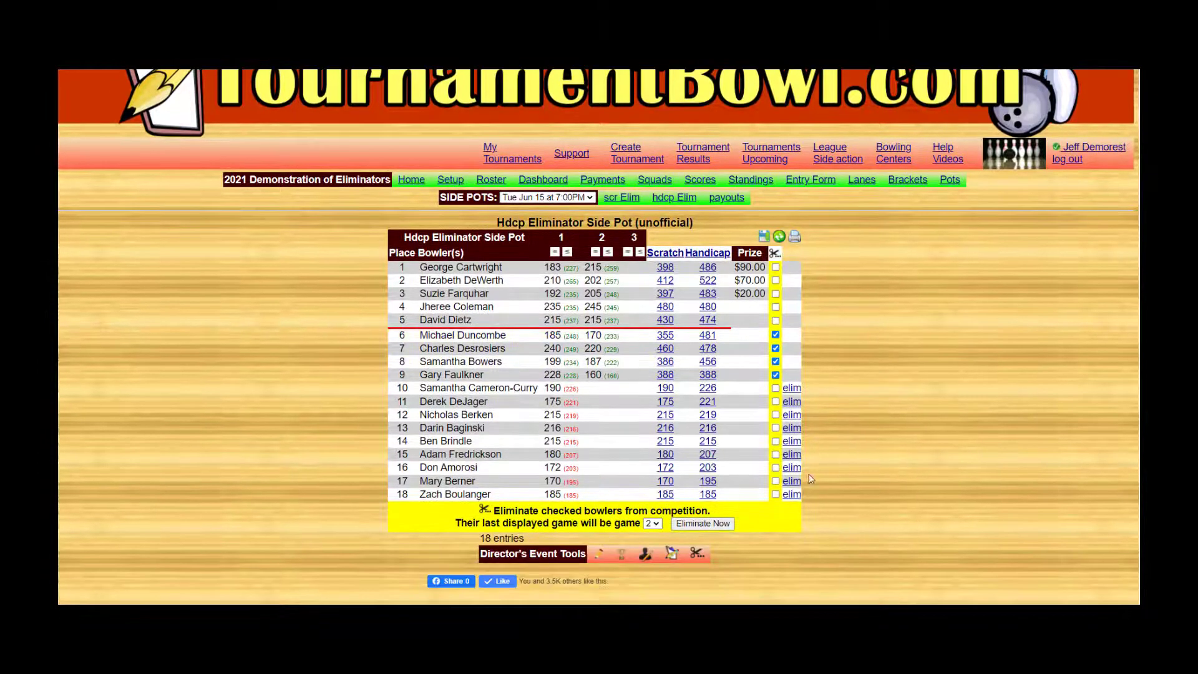
{"action": "left_click", "coordinate": [727, 523]}
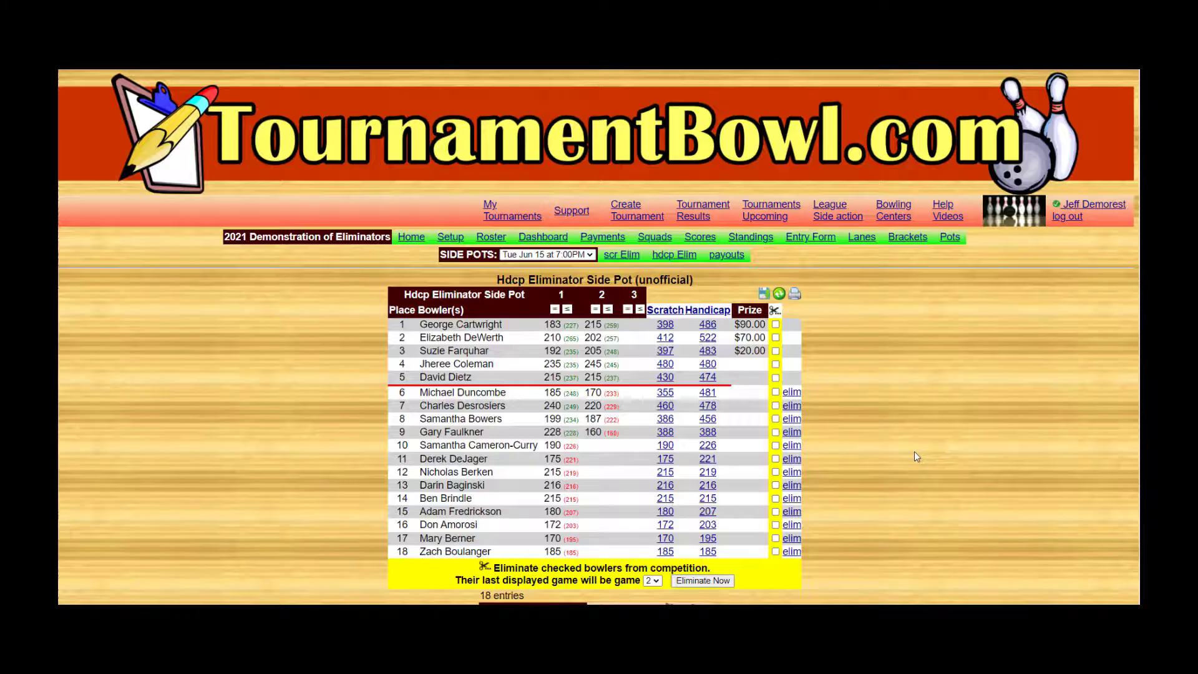
Step: Set the Hdcp Eliminator Side Pot's cut line at 3 and save it
{"action": "scroll", "coordinate": [846, 454], "scroll_direction": "down", "scroll_amount": 1}
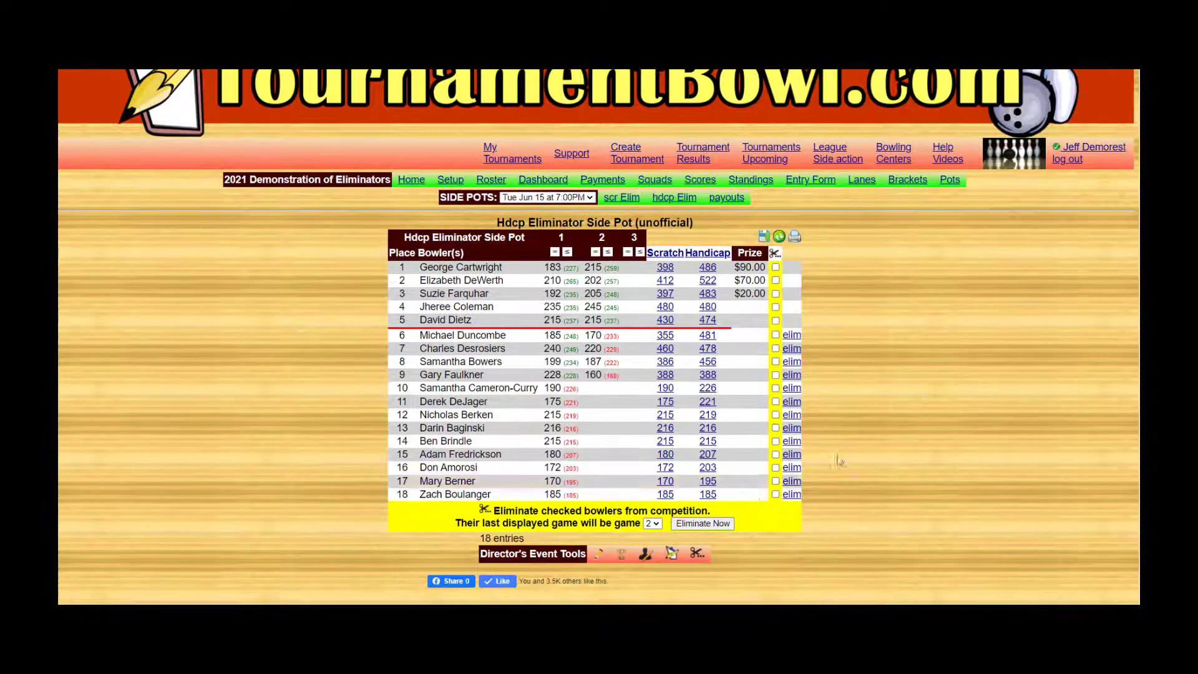
{"action": "left_click", "coordinate": [697, 555]}
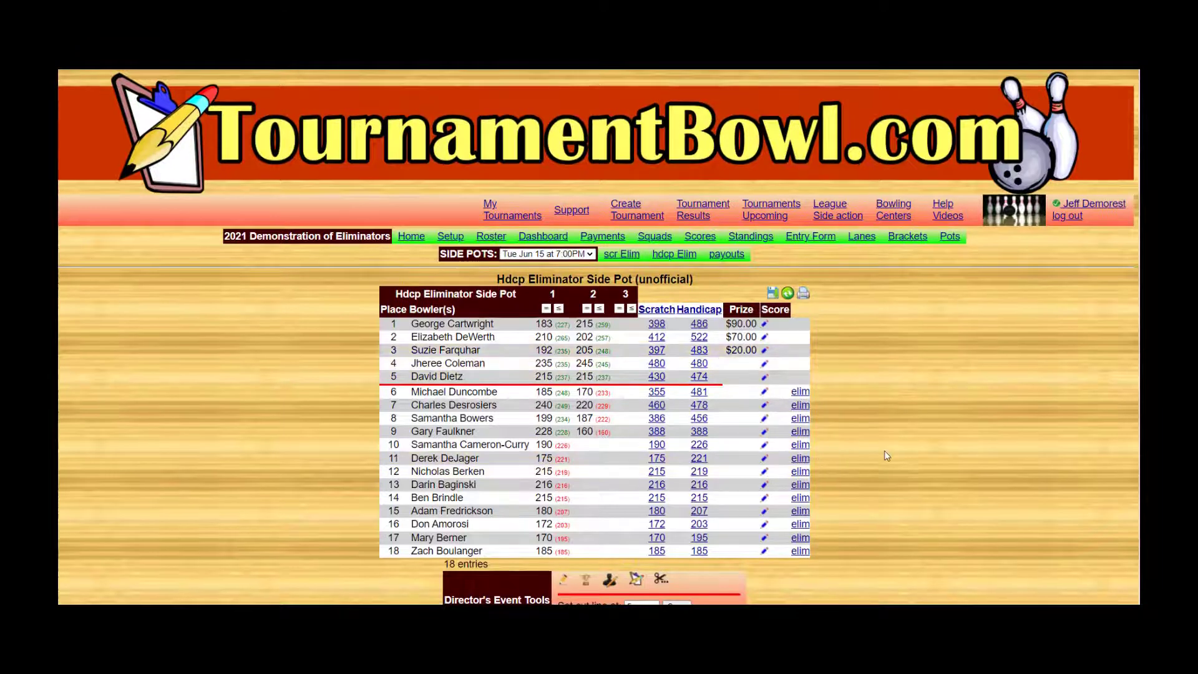
{"action": "scroll", "coordinate": [674, 541], "scroll_direction": "down", "scroll_amount": 1}
{"action": "left_click", "coordinate": [641, 555]}
{"action": "key", "text": "BackSpace"}
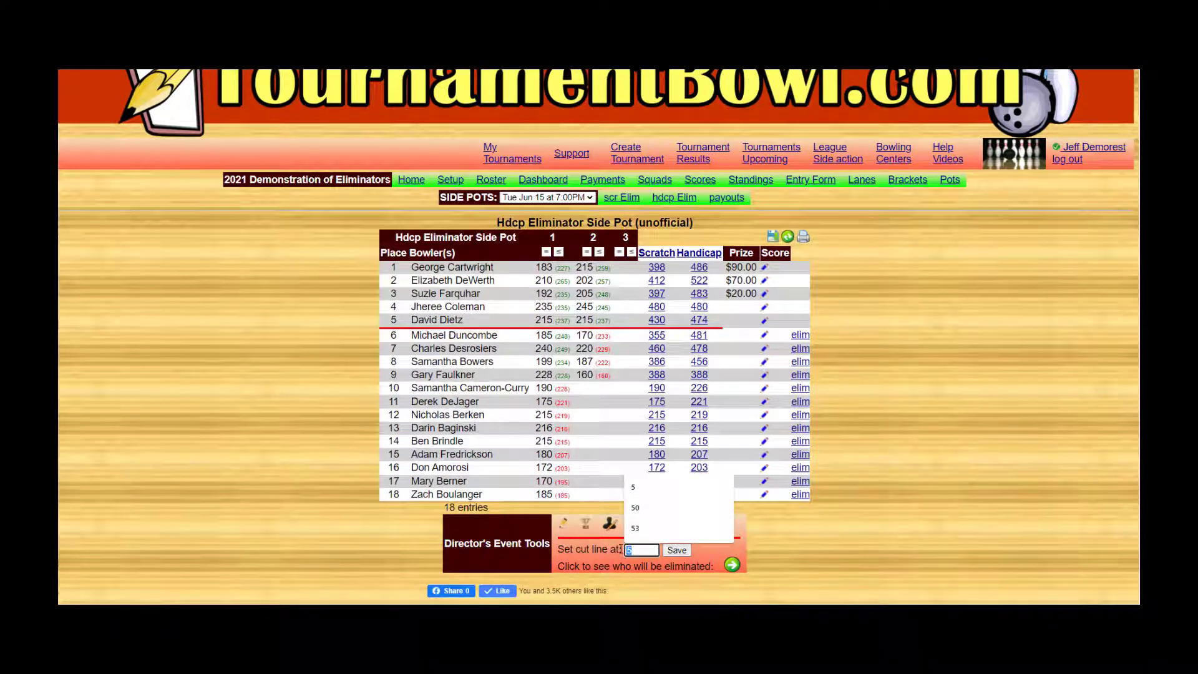
{"action": "type", "text": "3"}
{"action": "left_click", "coordinate": [677, 551]}
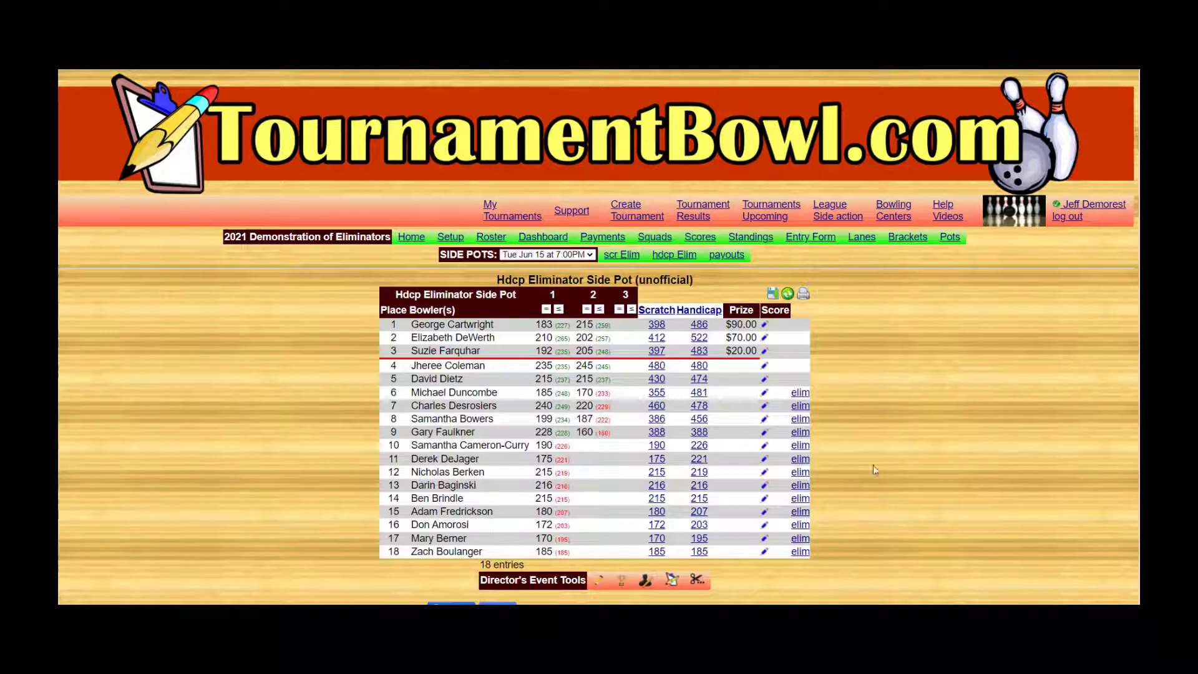
Step: Open score entry by game for the Tue 6/15/21 7:00 PM squad
{"action": "left_click", "coordinate": [708, 241]}
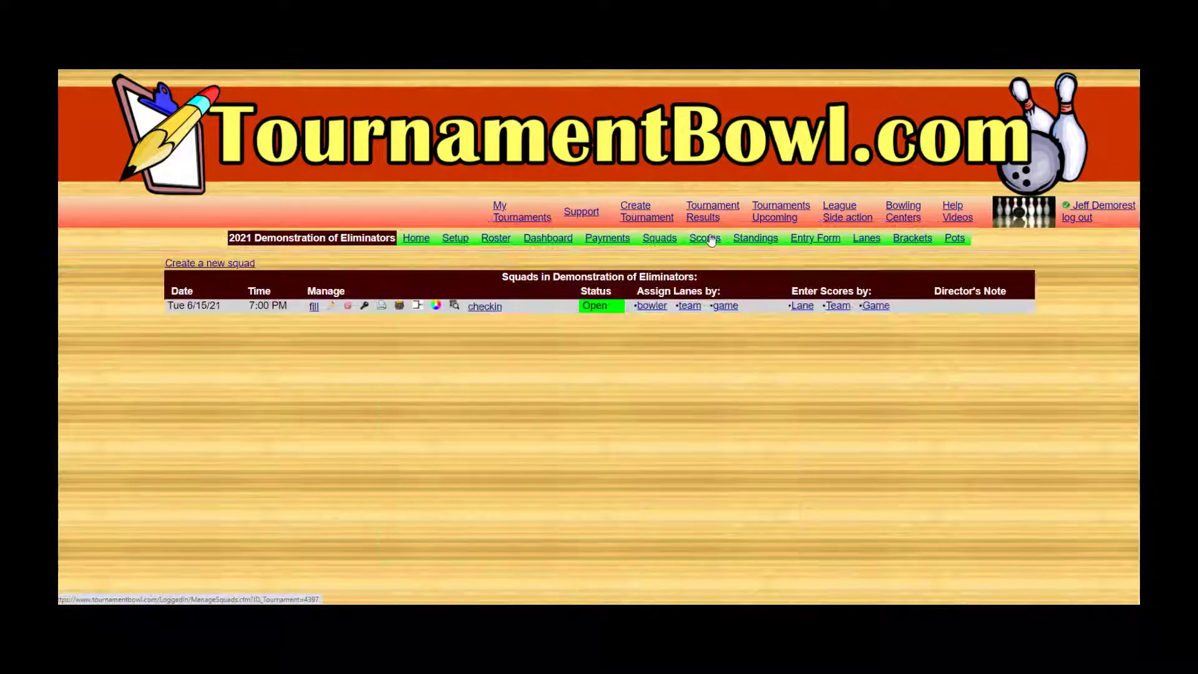
{"action": "left_click", "coordinate": [874, 309]}
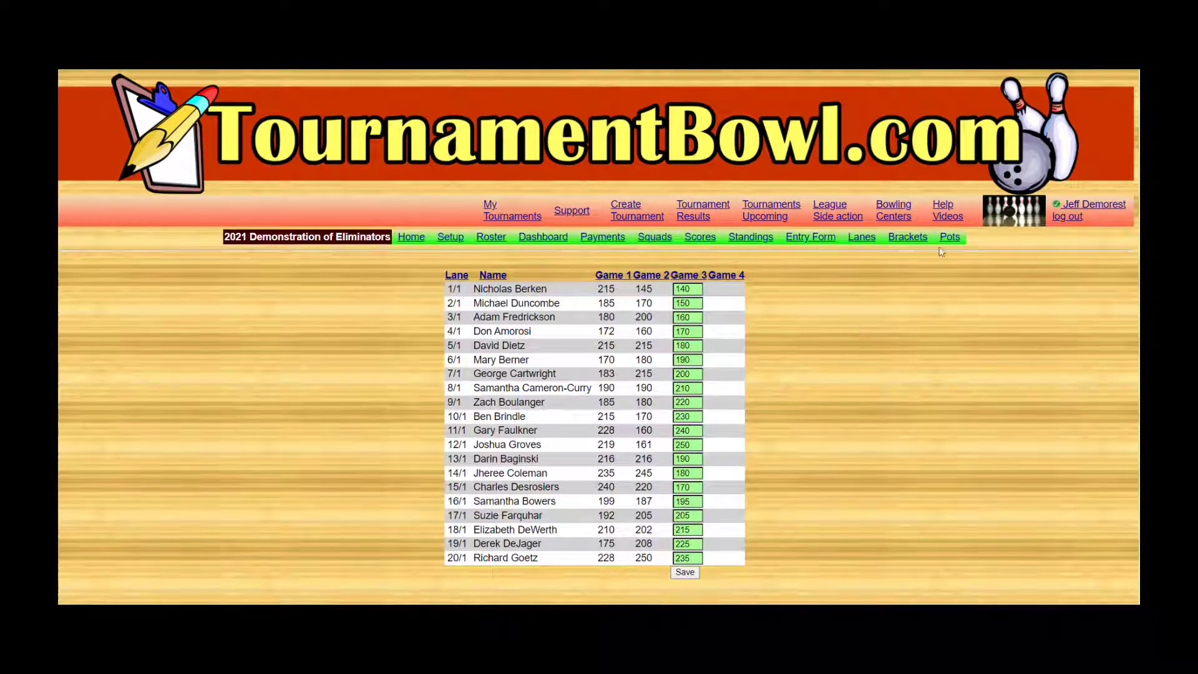
Step: Review the game 3 standings of the Scr and Hdcp Eliminator Side Pots and their total payouts
{"action": "left_click", "coordinate": [949, 237]}
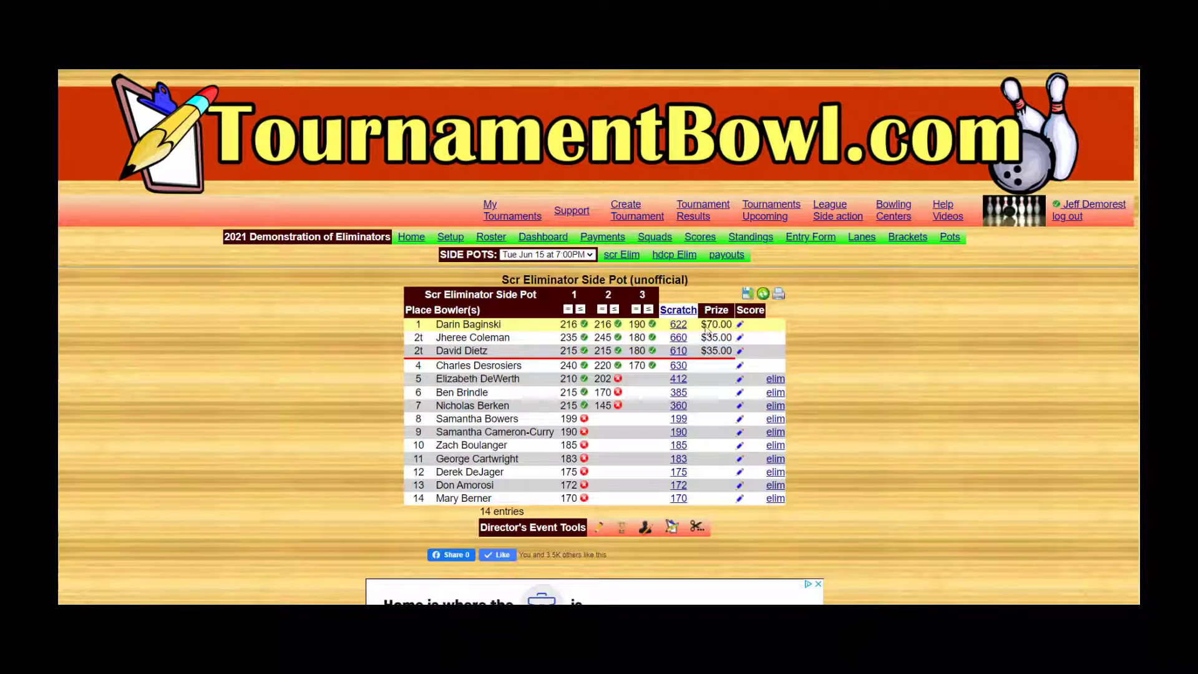
{"action": "left_click", "coordinate": [666, 256]}
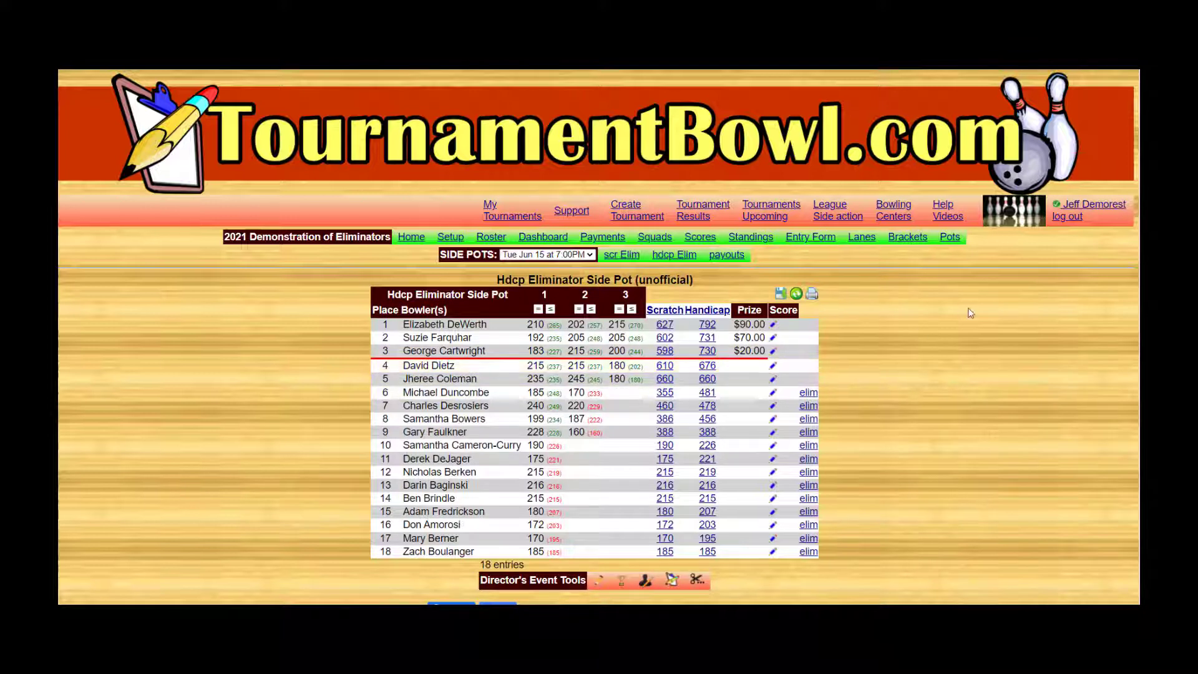
{"action": "left_click", "coordinate": [726, 255]}
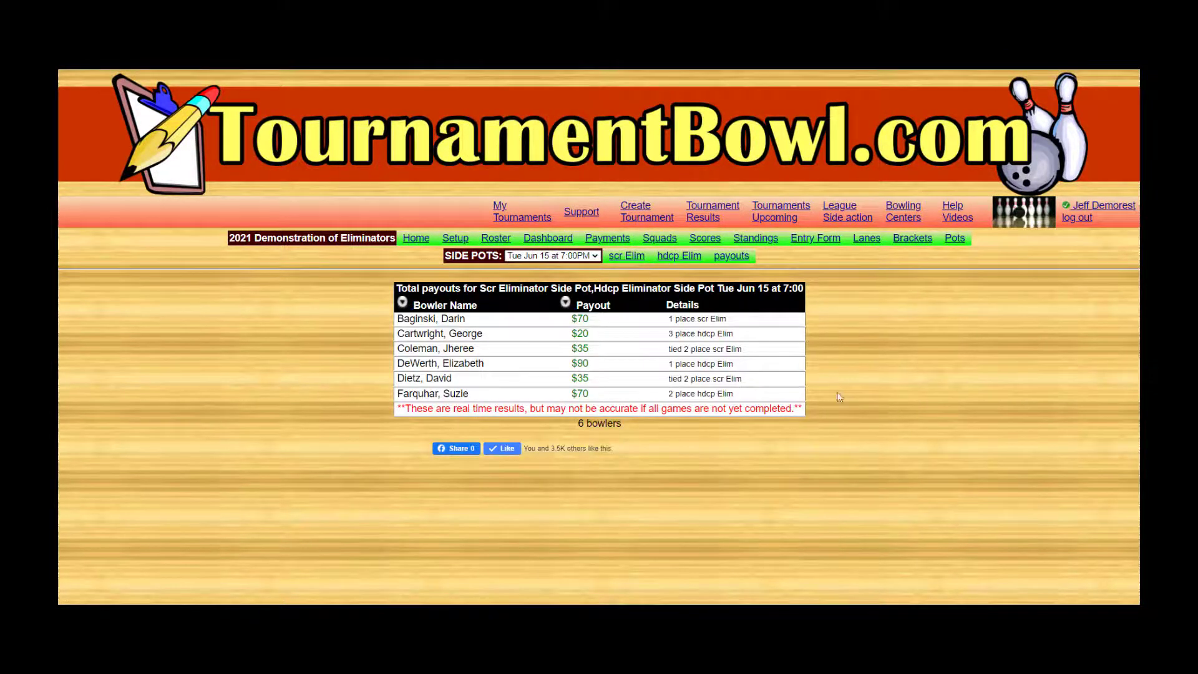
{"action": "left_click", "coordinate": [626, 256]}
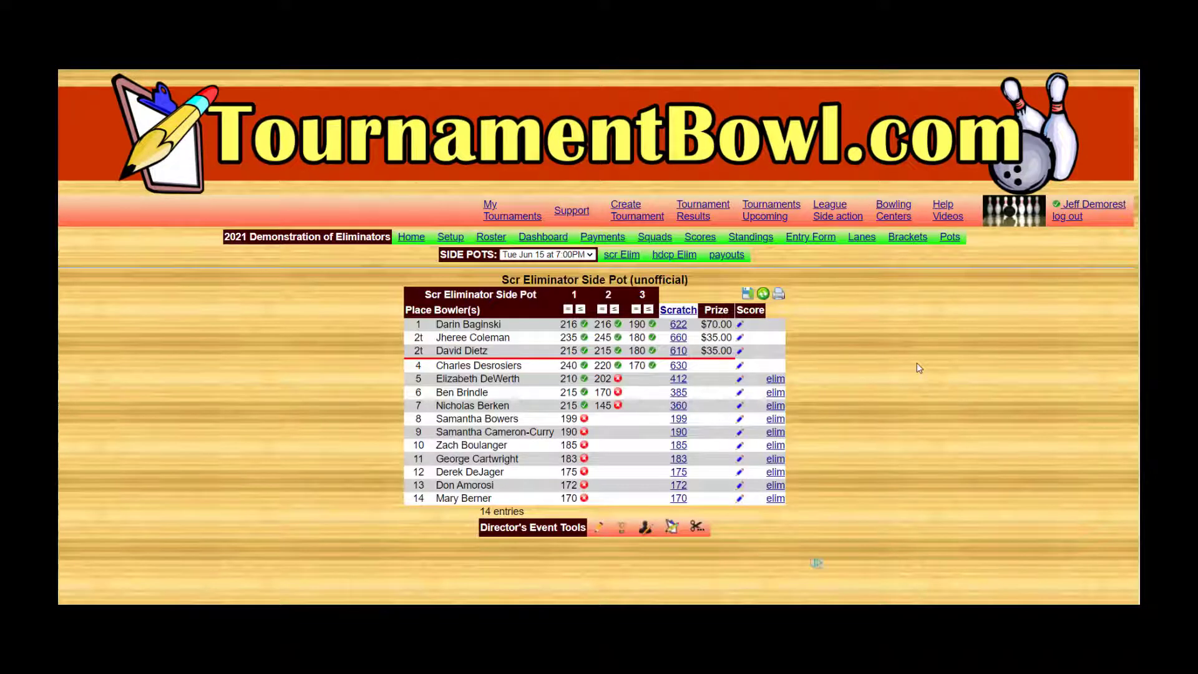